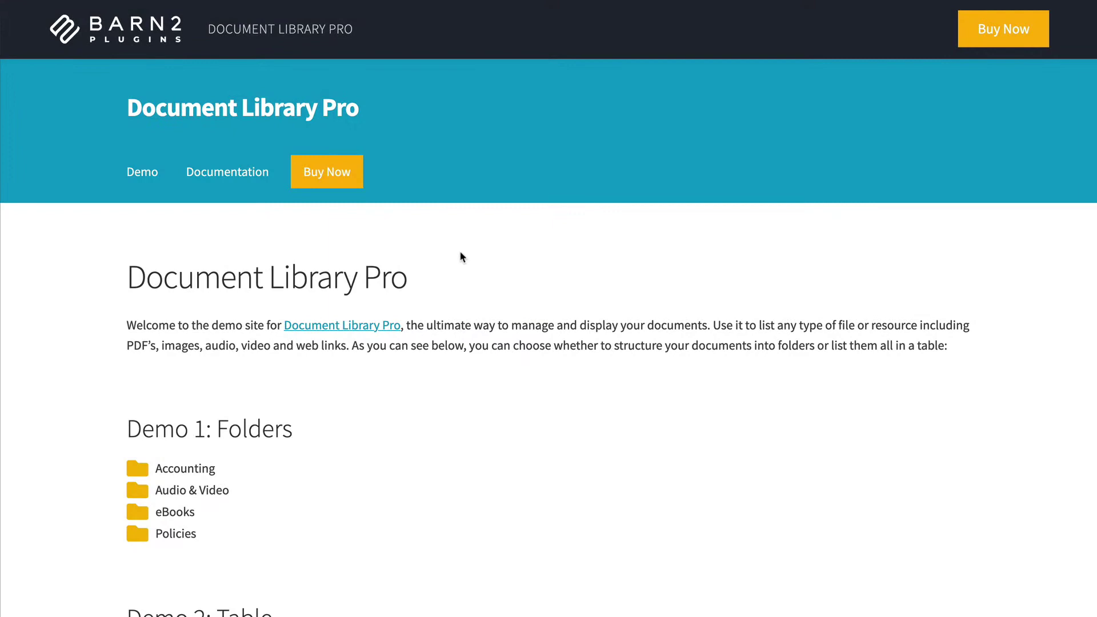
Step: In Demo 1, expand Accounting > Processes, then open the Audio & Video folder
{"action": "scroll", "coordinate": [461, 255], "scroll_direction": "down", "scroll_amount": 4}
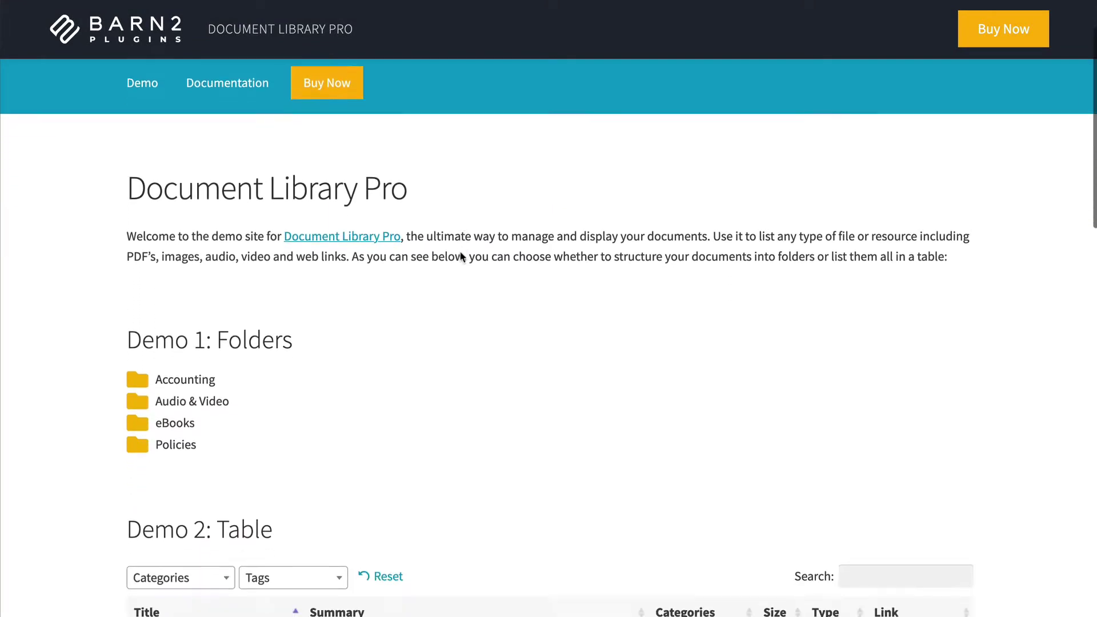
{"action": "scroll", "coordinate": [461, 256], "scroll_direction": "down", "scroll_amount": 2}
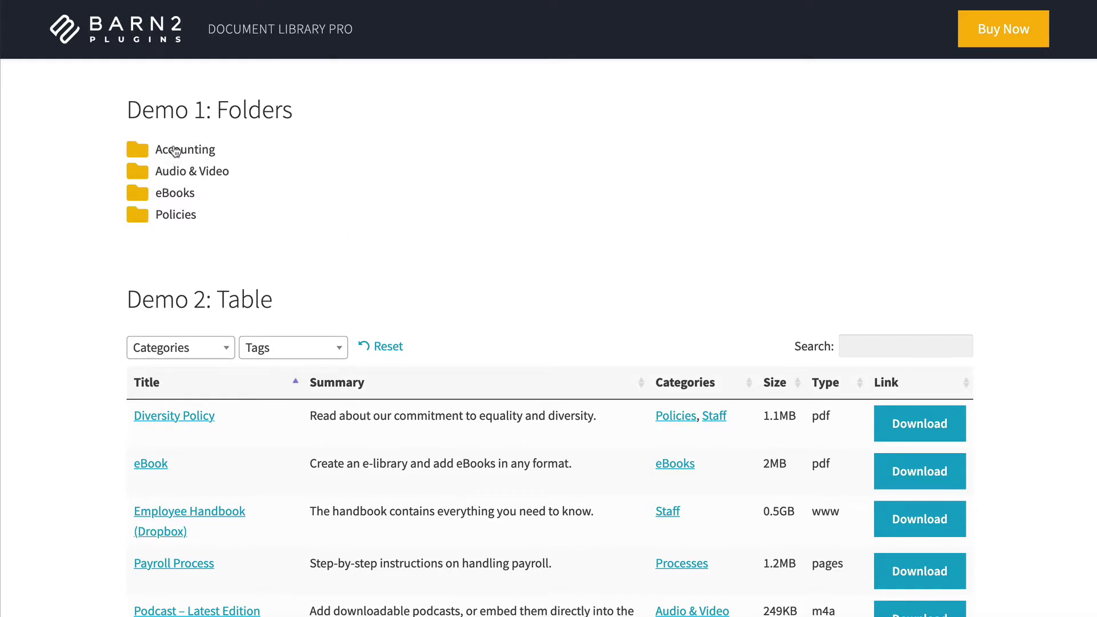
{"action": "left_click", "coordinate": [181, 155]}
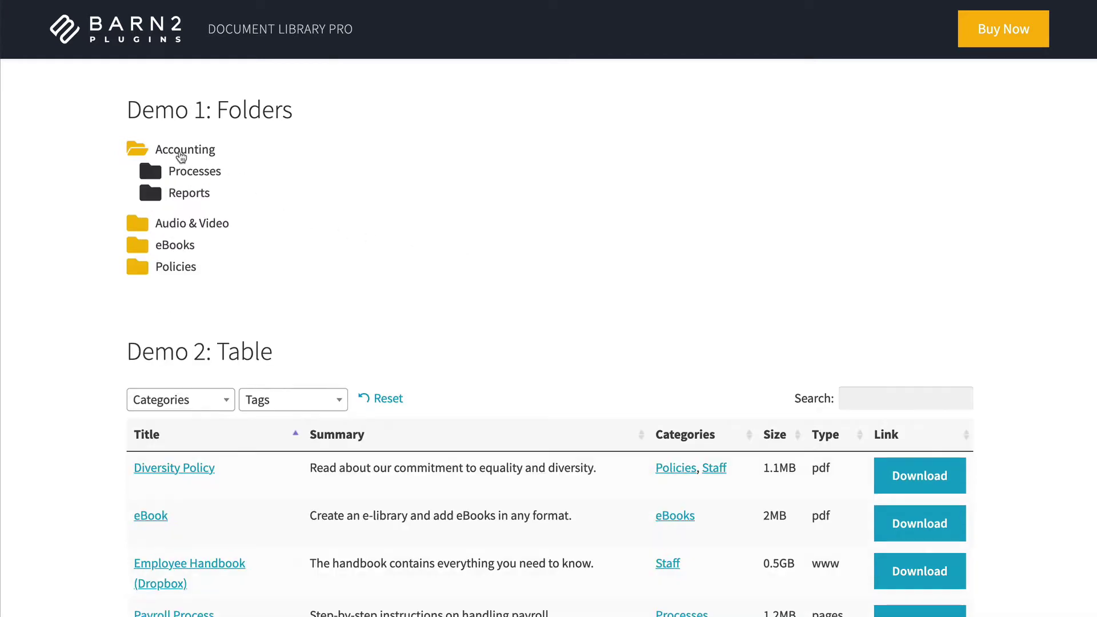
{"action": "left_click", "coordinate": [197, 175]}
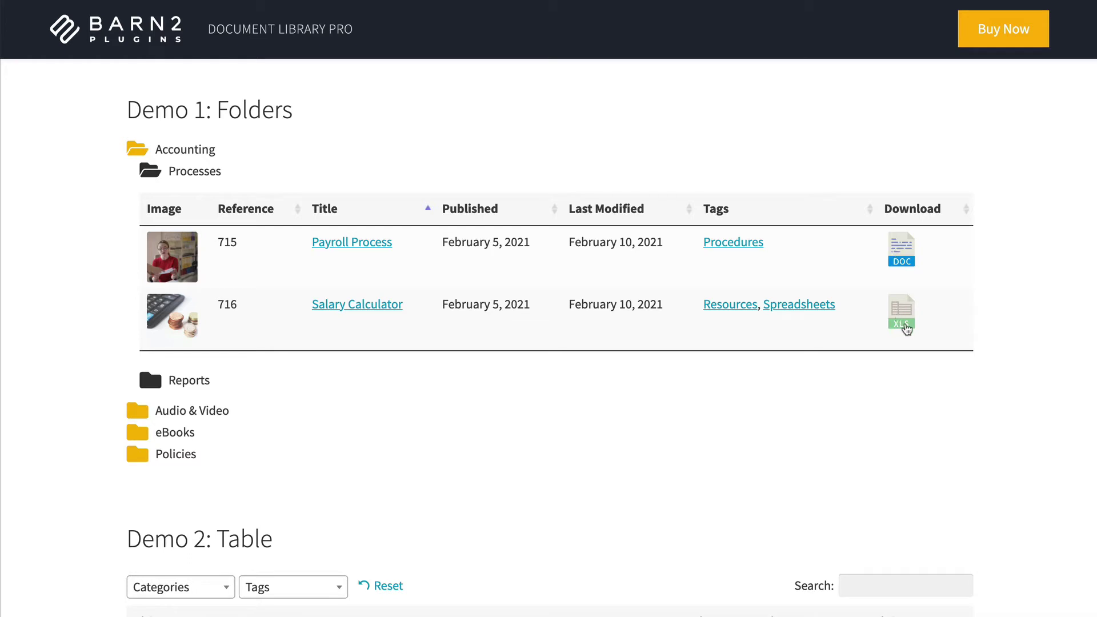
{"action": "left_click", "coordinate": [201, 414]}
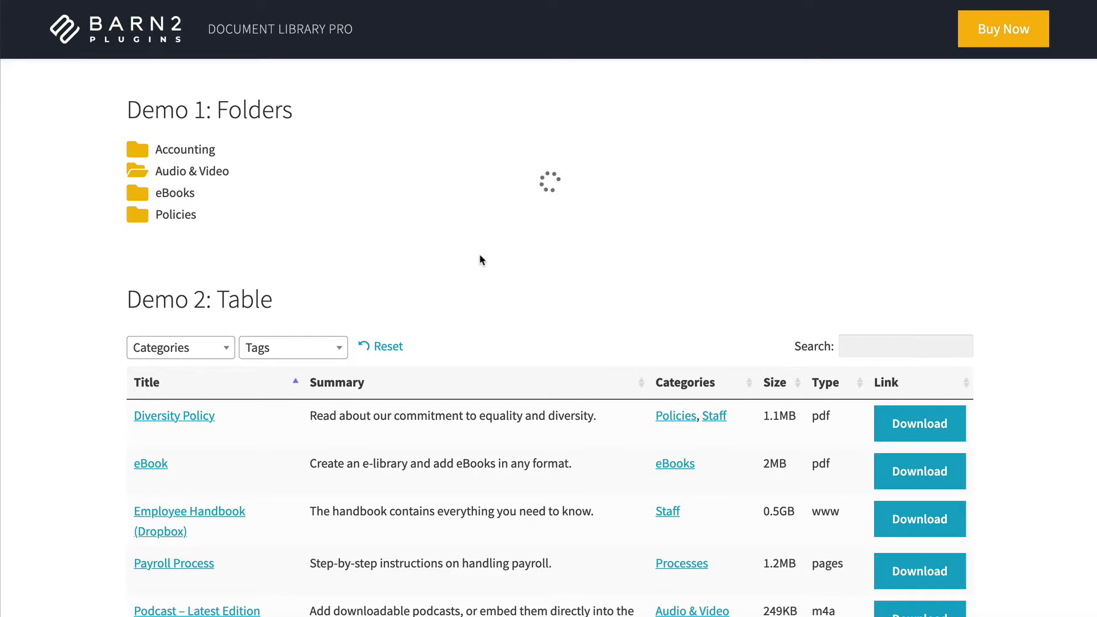
Step: Filter the table to category Audio & Video and tag Presentations, then reset the filters
{"action": "scroll", "coordinate": [480, 258], "scroll_direction": "down", "scroll_amount": 8}
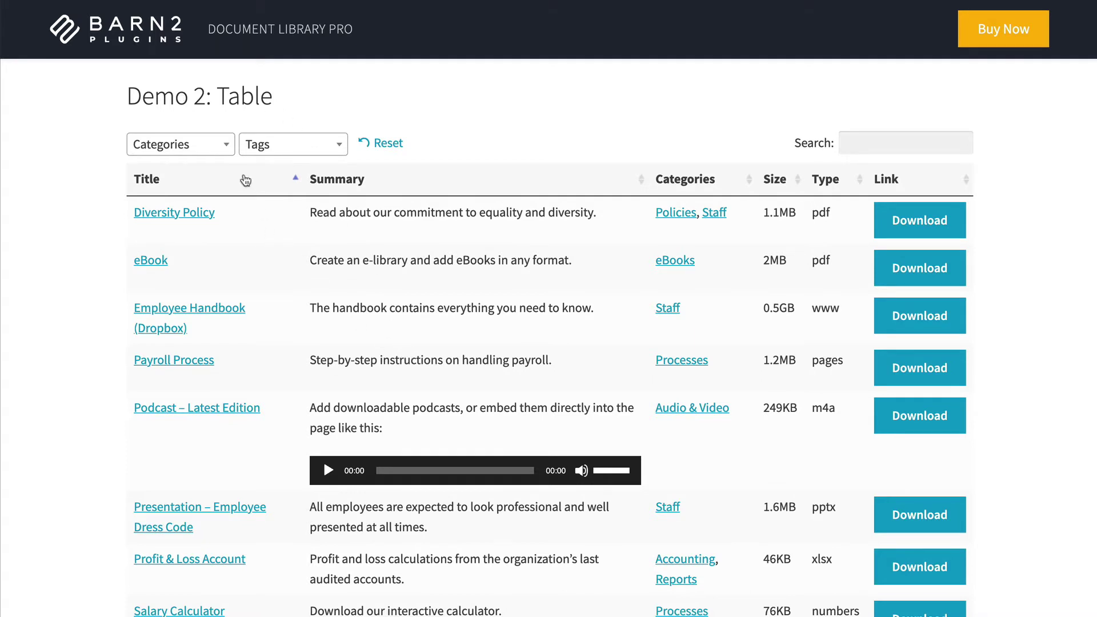
{"action": "left_click", "coordinate": [220, 143]}
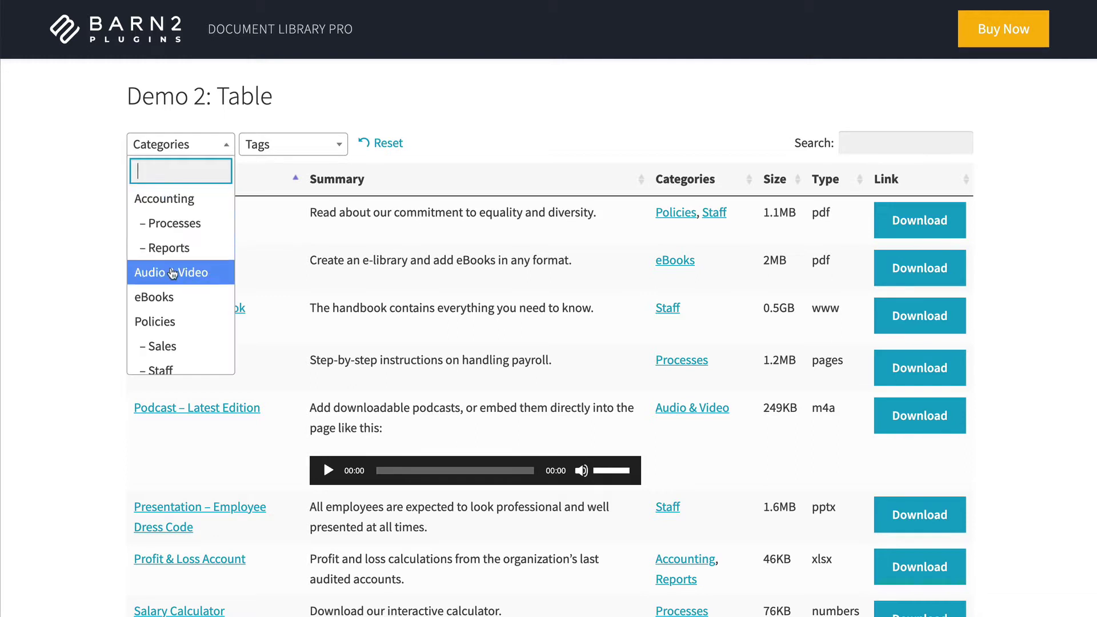
{"action": "left_click", "coordinate": [171, 271]}
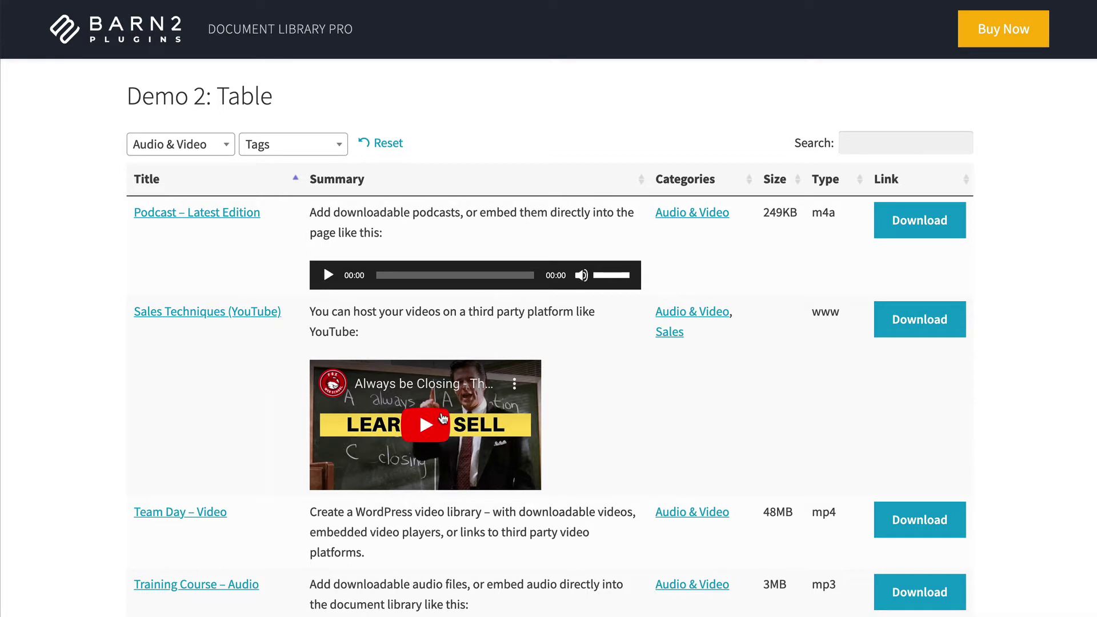
{"action": "left_click", "coordinate": [289, 143]}
{"action": "left_click", "coordinate": [277, 222]}
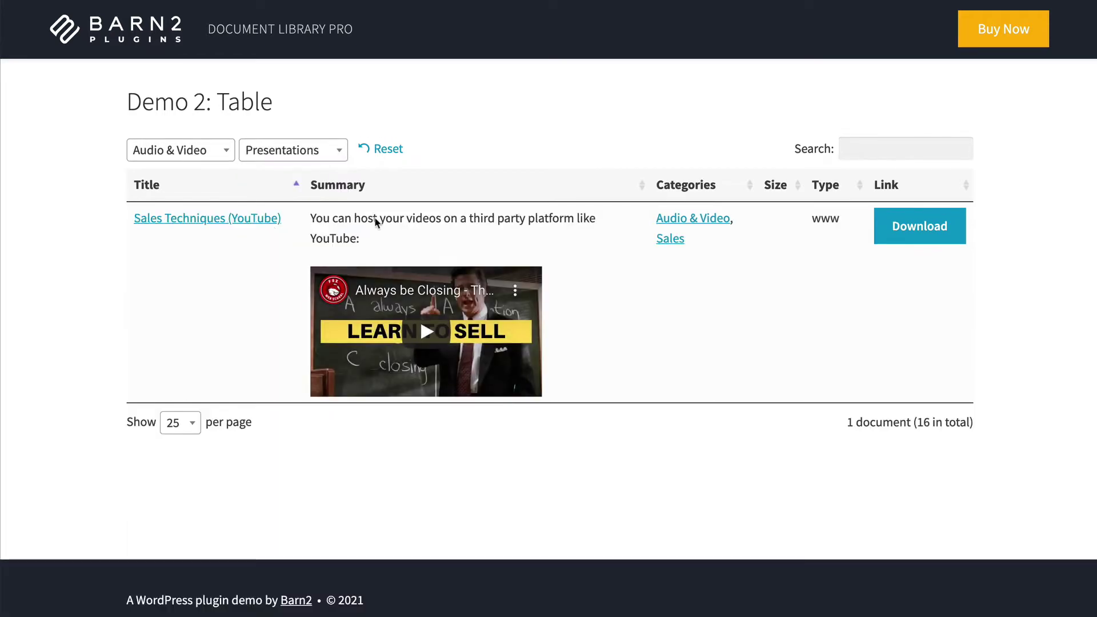
{"action": "left_click", "coordinate": [384, 151]}
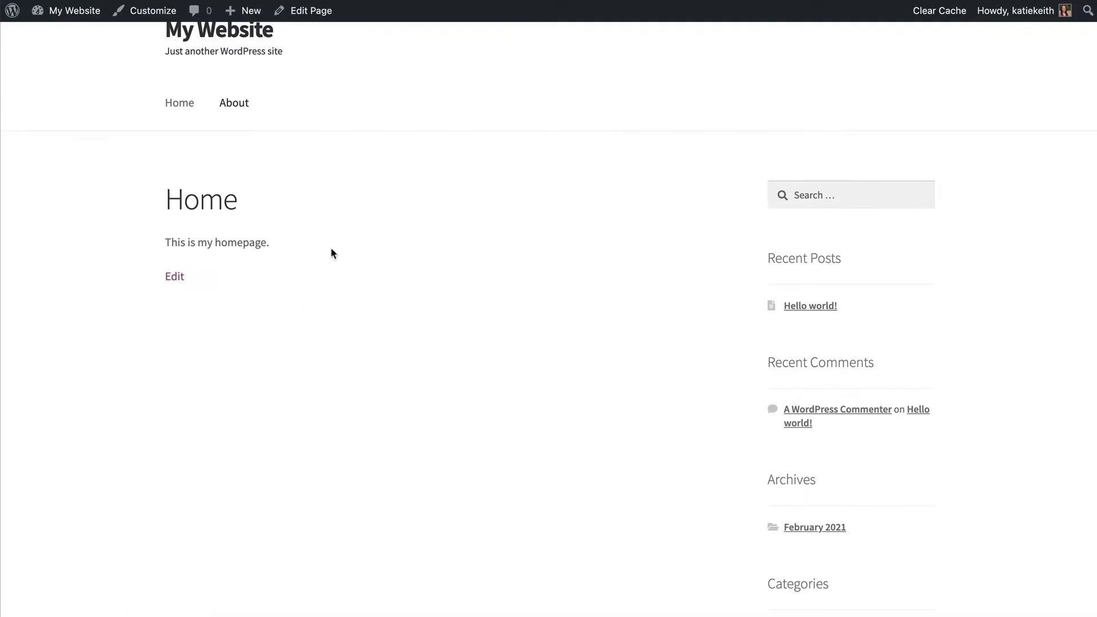
Step: Go to the admin Dashboard from the admin bar and open Plugins > Add New
{"action": "scroll", "coordinate": [334, 253], "scroll_direction": "up", "scroll_amount": 1}
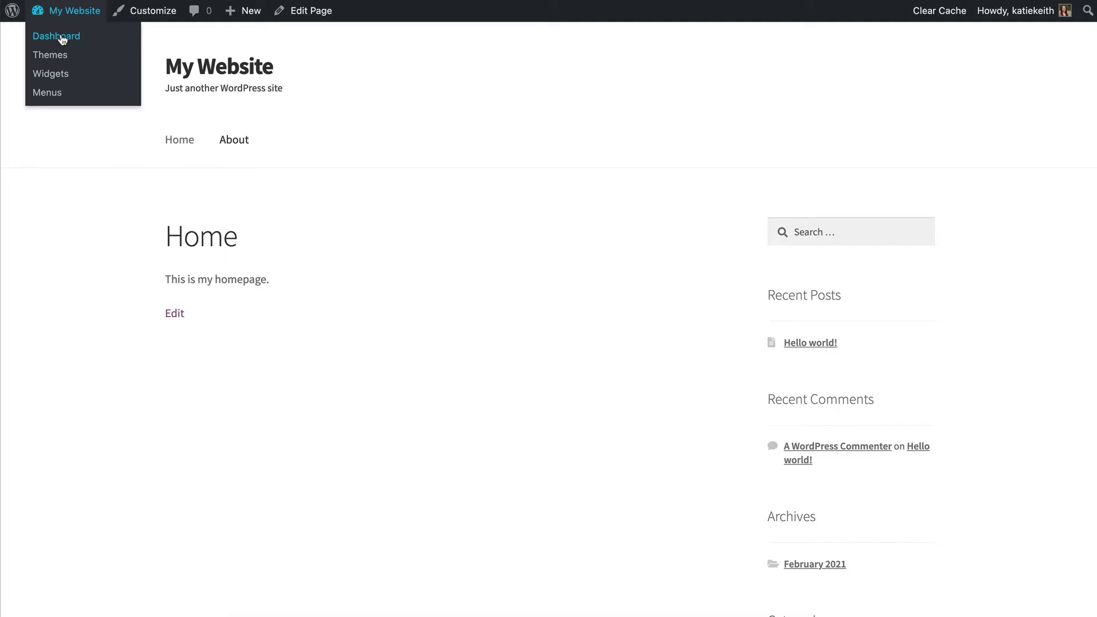
{"action": "left_click", "coordinate": [61, 36]}
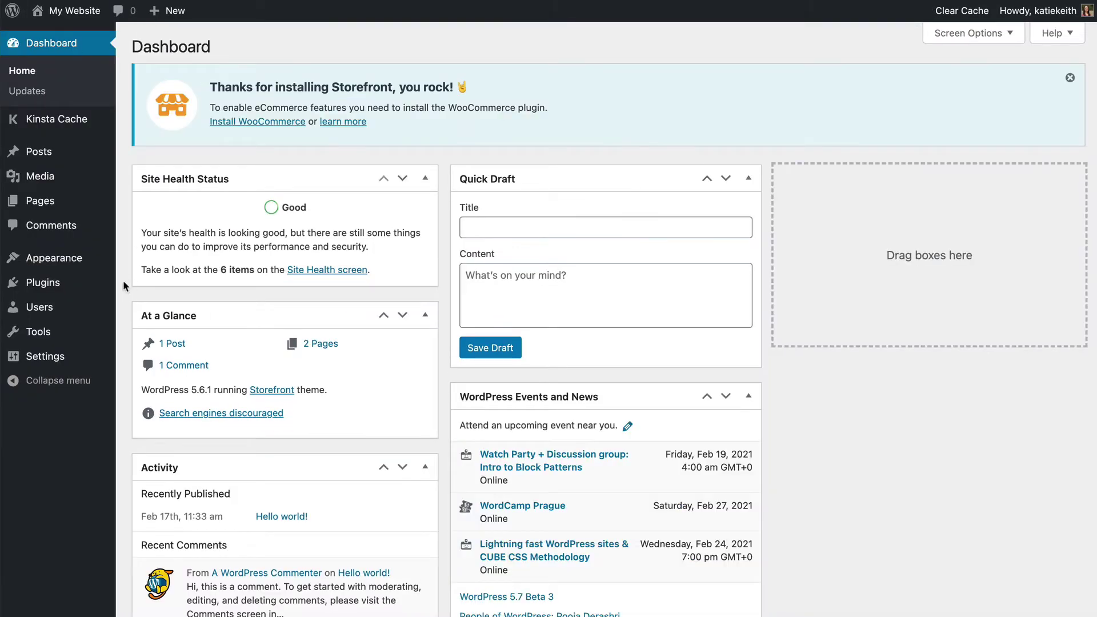
{"action": "mouse_move", "coordinate": [74, 288]}
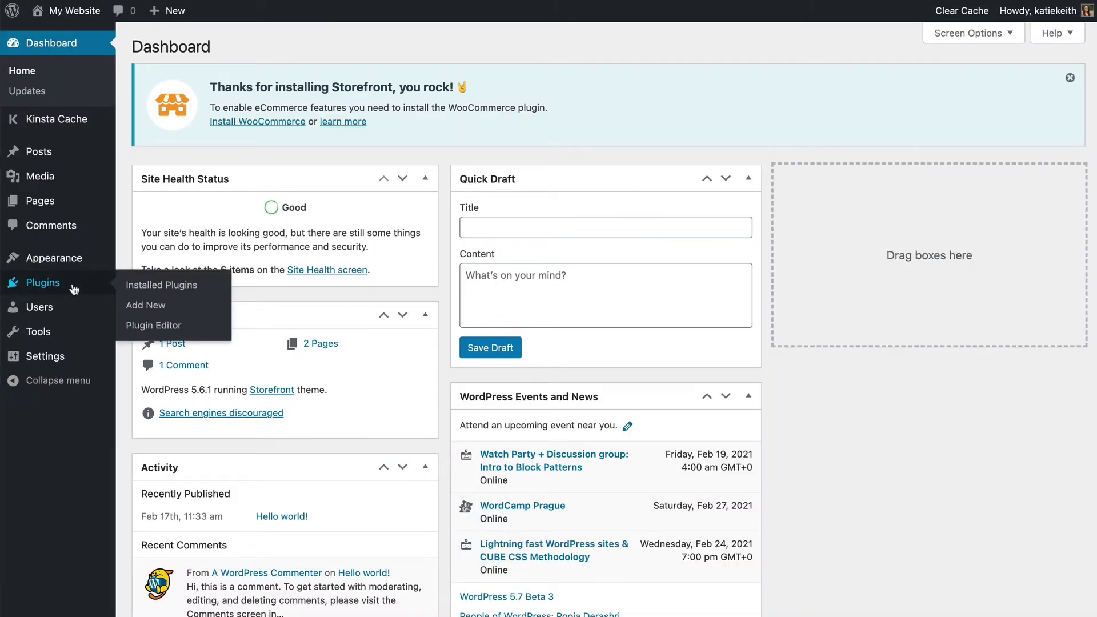
{"action": "left_click", "coordinate": [147, 306]}
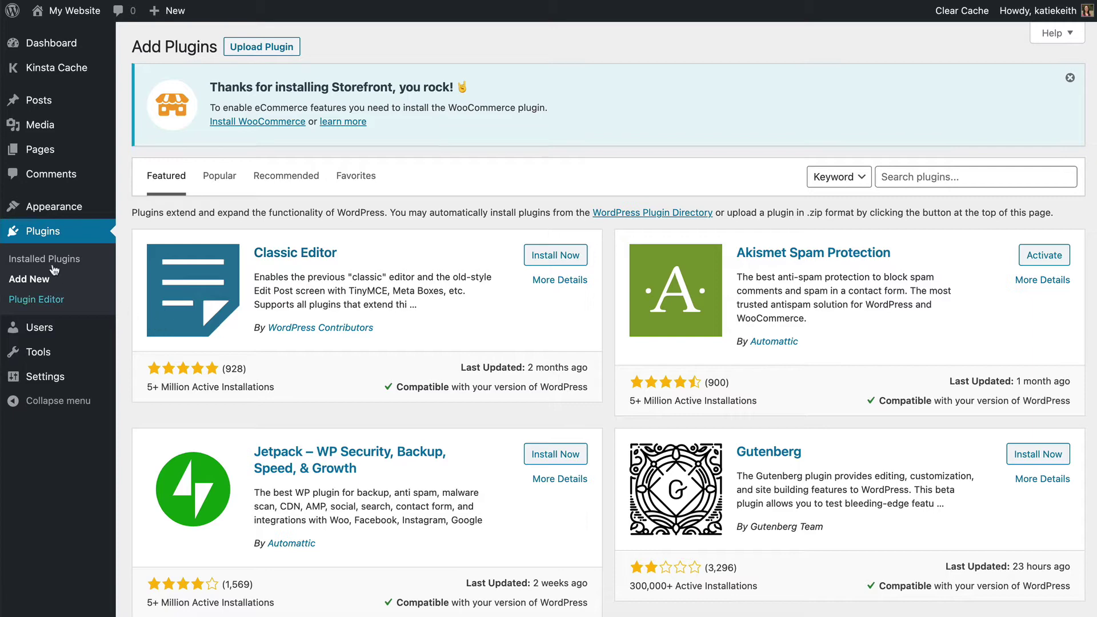
Step: Upload document-library-pro.zip as a new plugin and install it
{"action": "left_click", "coordinate": [253, 53]}
{"action": "left_click", "coordinate": [492, 279]}
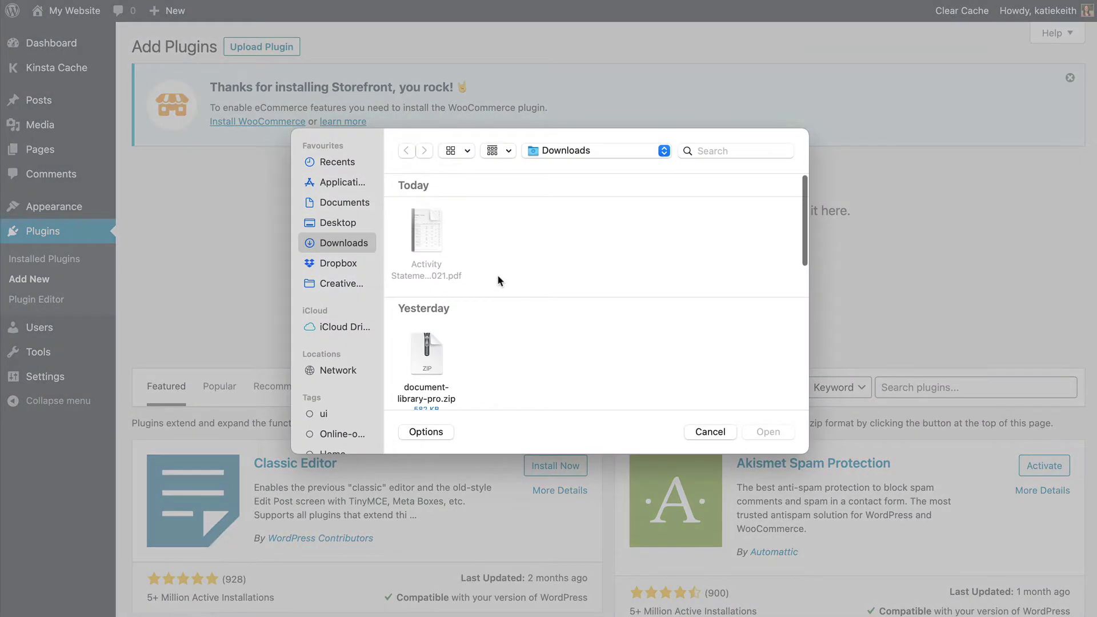
{"action": "scroll", "coordinate": [432, 289], "scroll_direction": "down", "scroll_amount": 3}
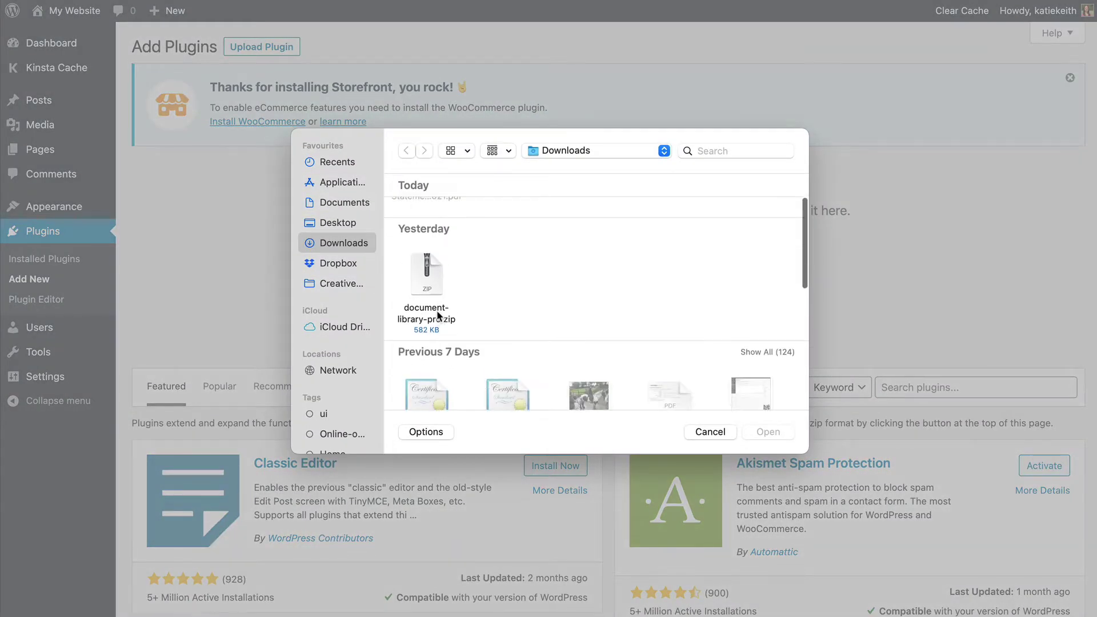
{"action": "left_click", "coordinate": [427, 279]}
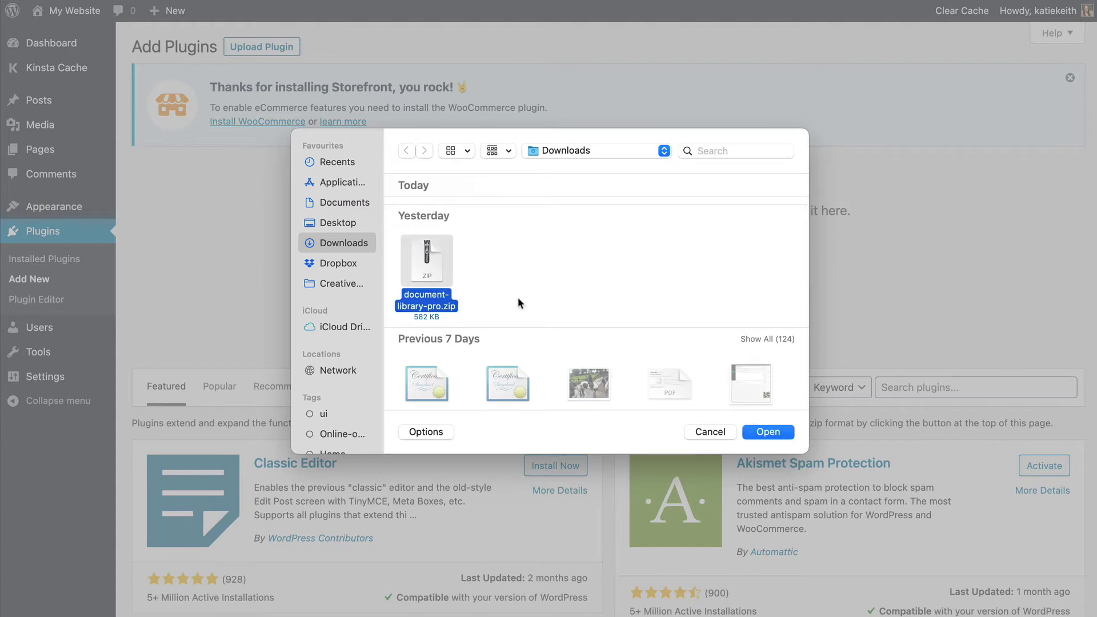
{"action": "left_click", "coordinate": [766, 435]}
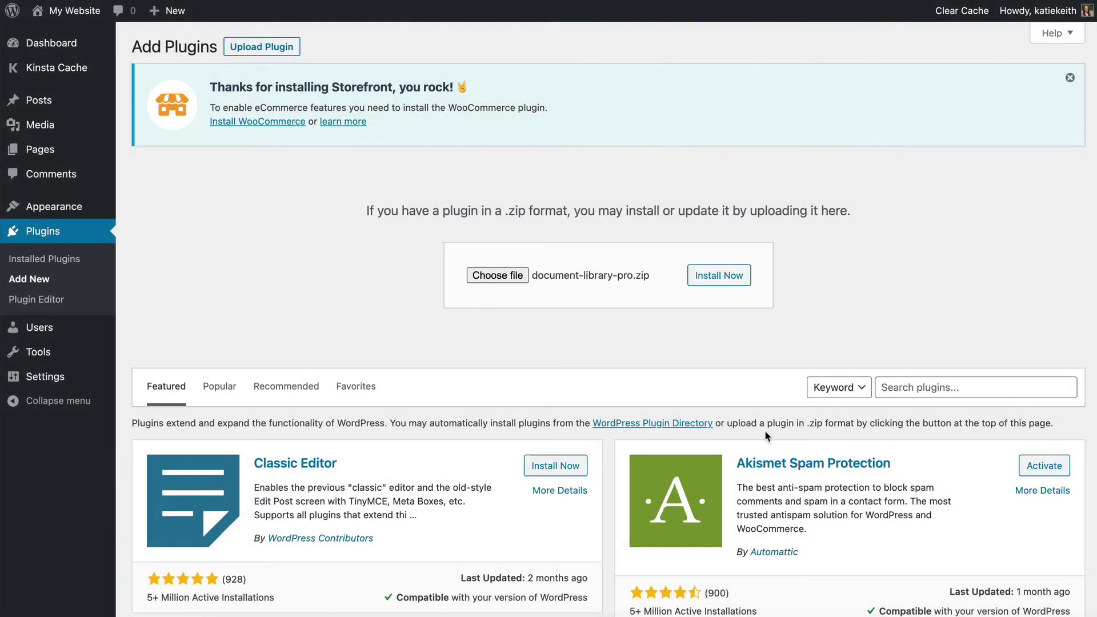
{"action": "left_click", "coordinate": [720, 286]}
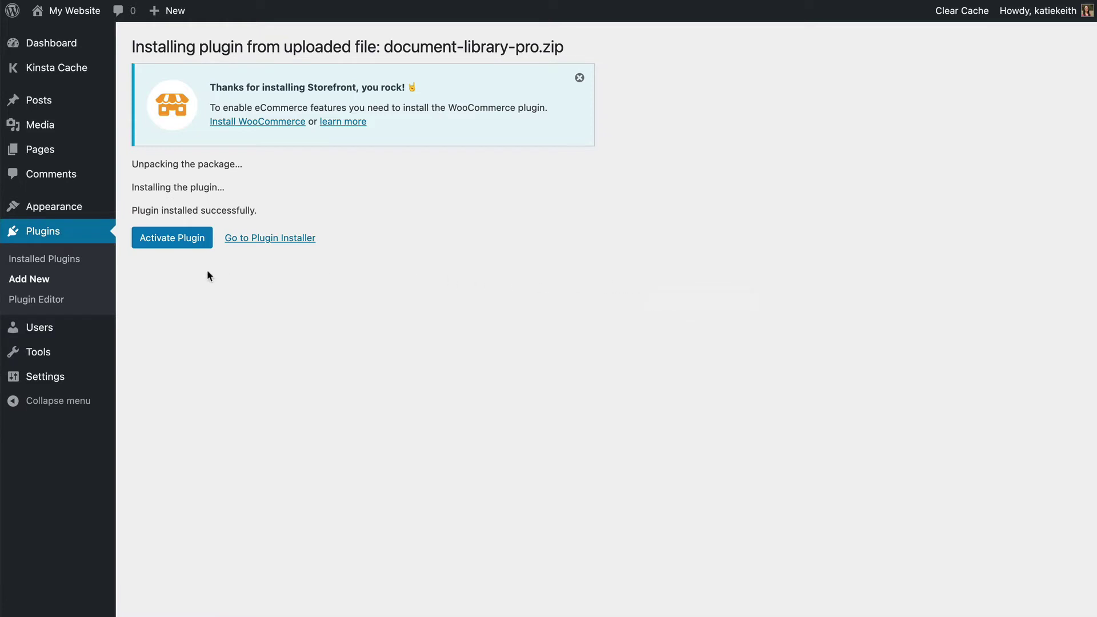
Step: Activate Document Library Pro, dismiss the Storefront notice, and go to its settings page
{"action": "left_click", "coordinate": [176, 241]}
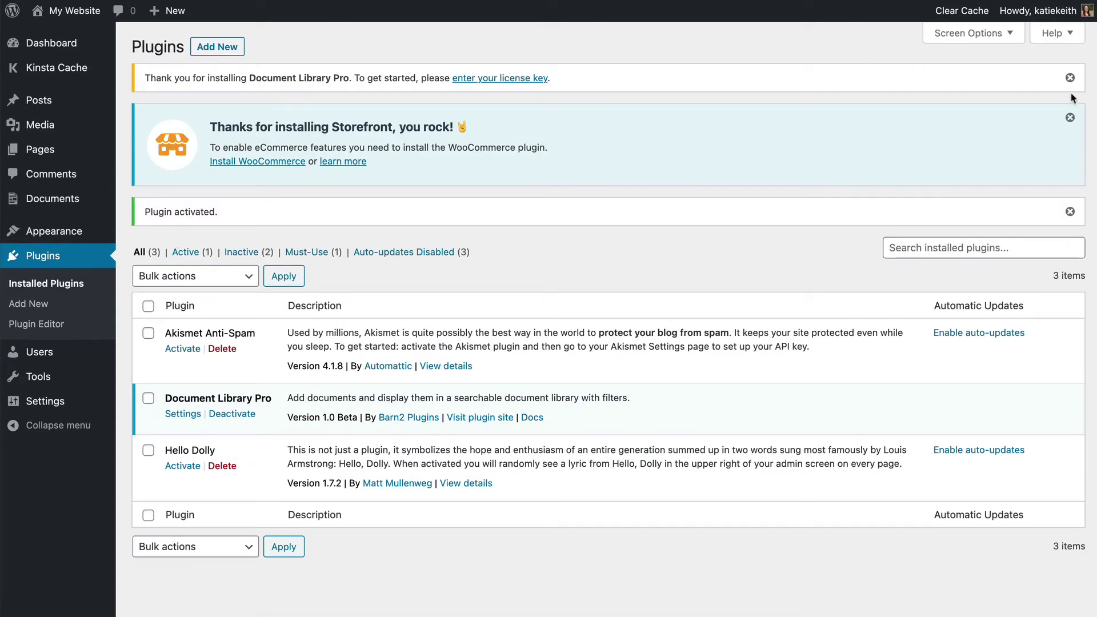
{"action": "left_click", "coordinate": [1070, 117]}
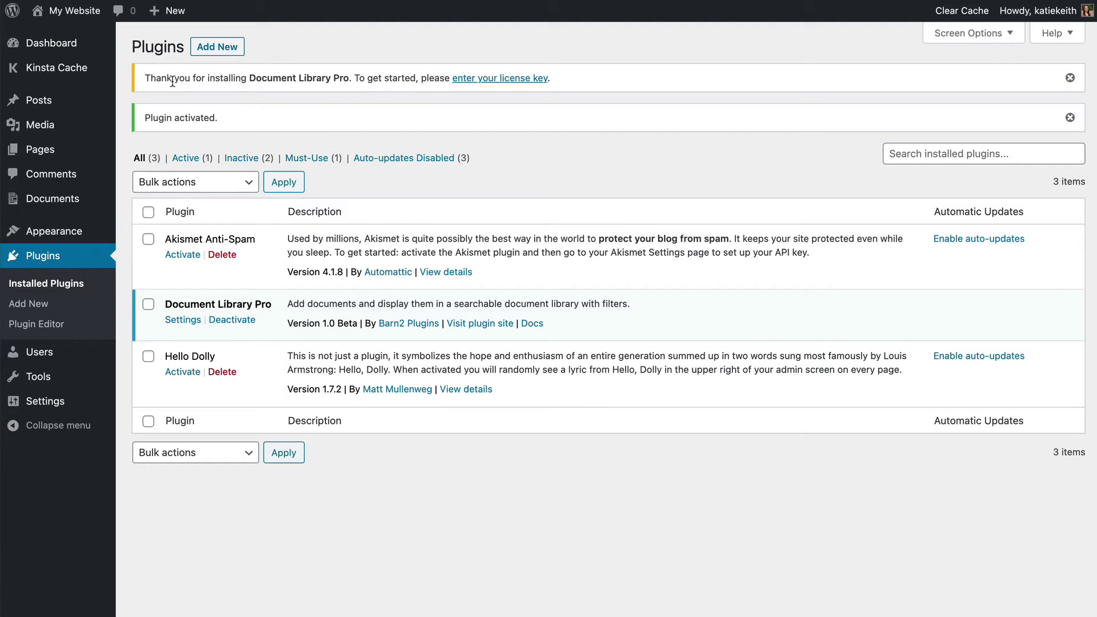
{"action": "left_click", "coordinate": [518, 78]}
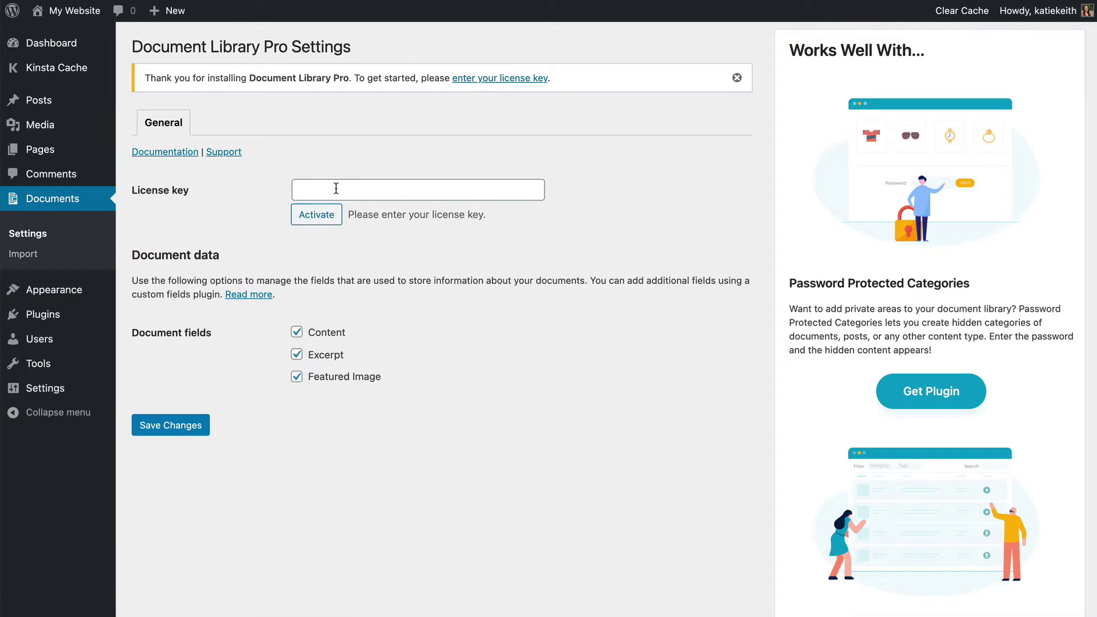
Step: Paste the license key, remove its leading spaces, and activate the license
{"action": "left_click", "coordinate": [336, 188]}
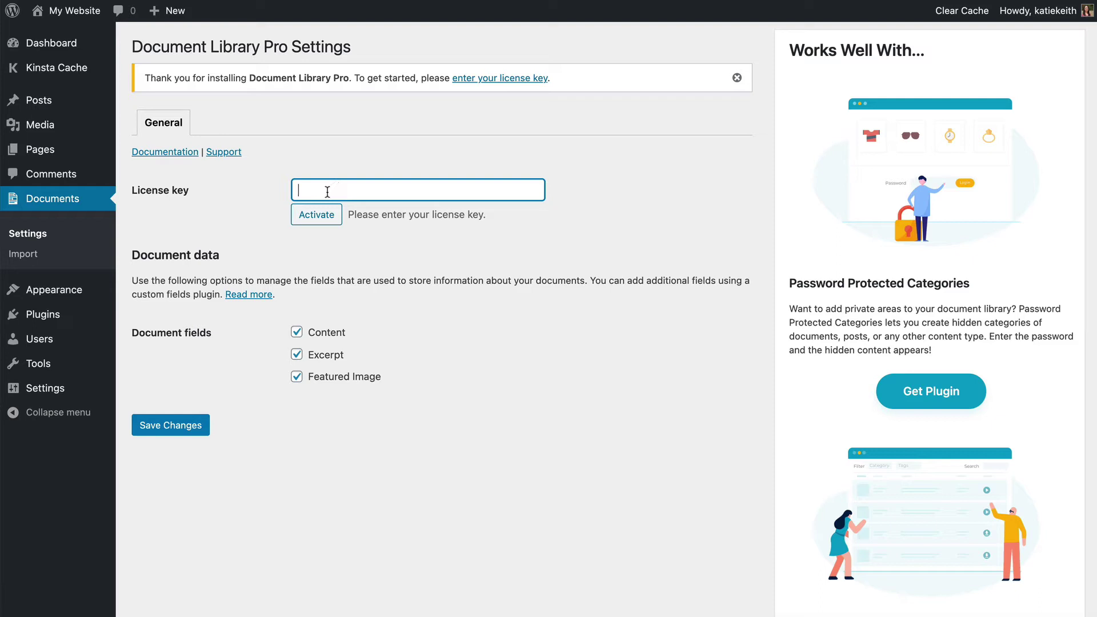
{"action": "key", "text": "super+v"}
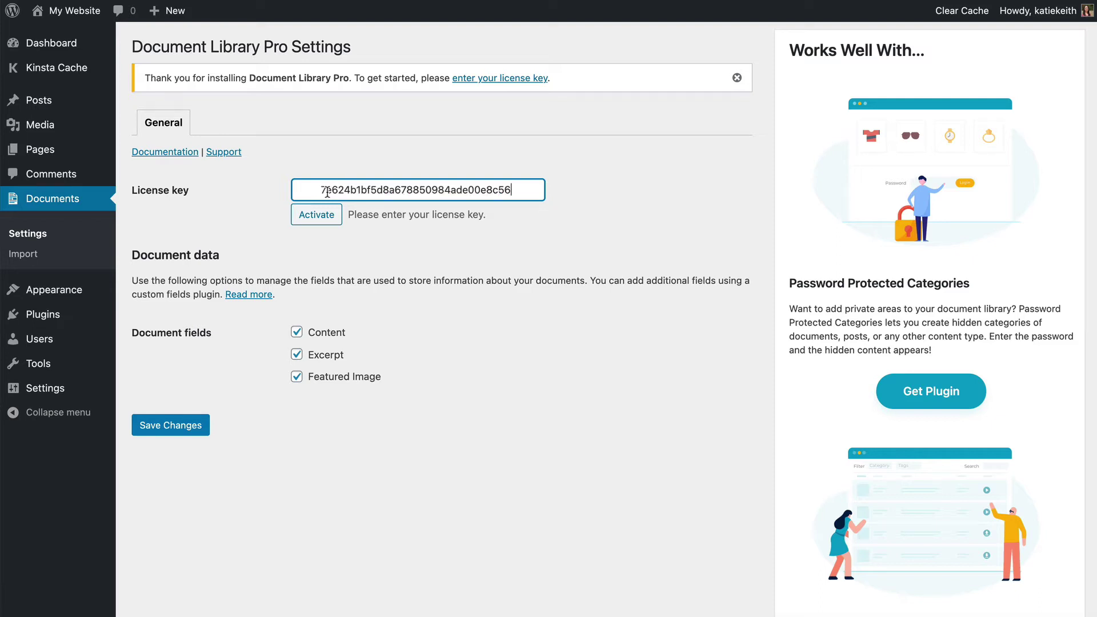
{"action": "left_click_drag", "start_coordinate": [322, 191], "coordinate": [268, 195]}
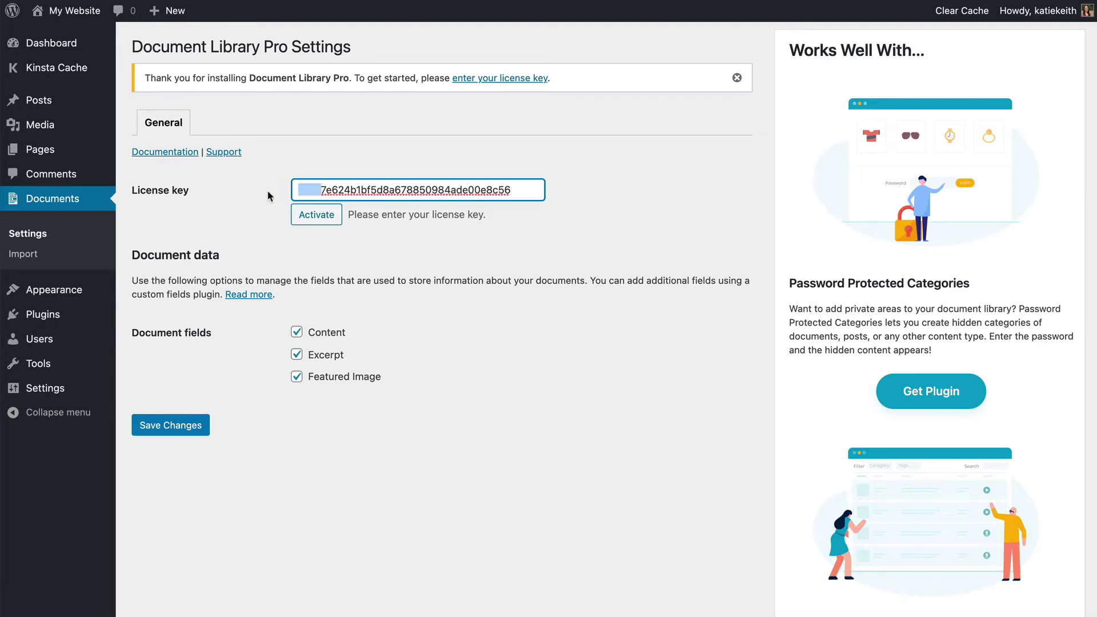
{"action": "key", "text": "BackSpace"}
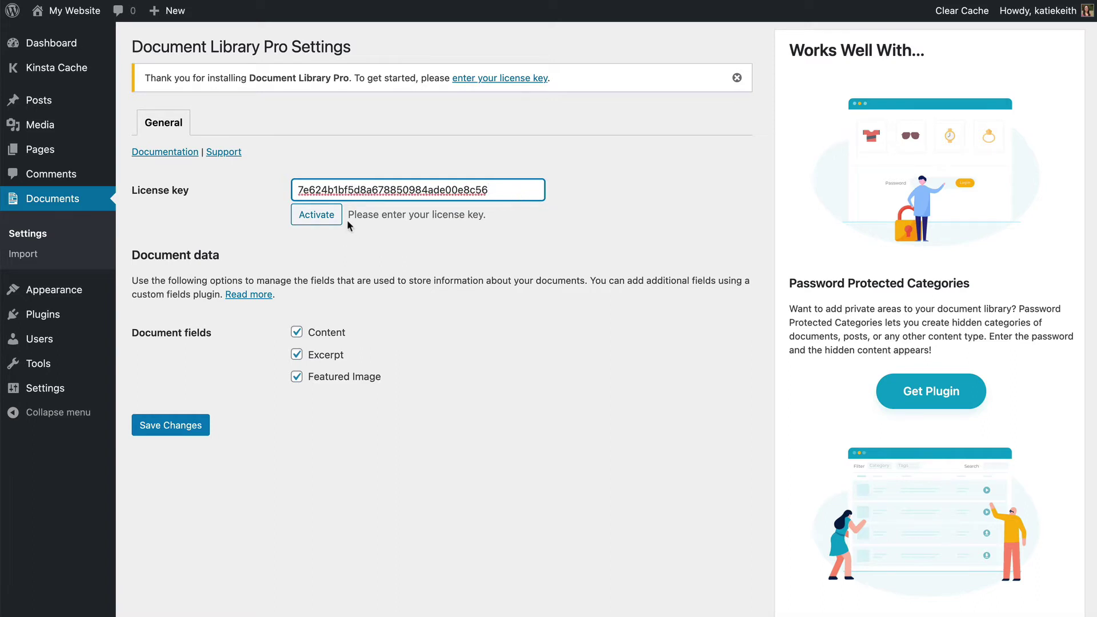
{"action": "left_click", "coordinate": [324, 216]}
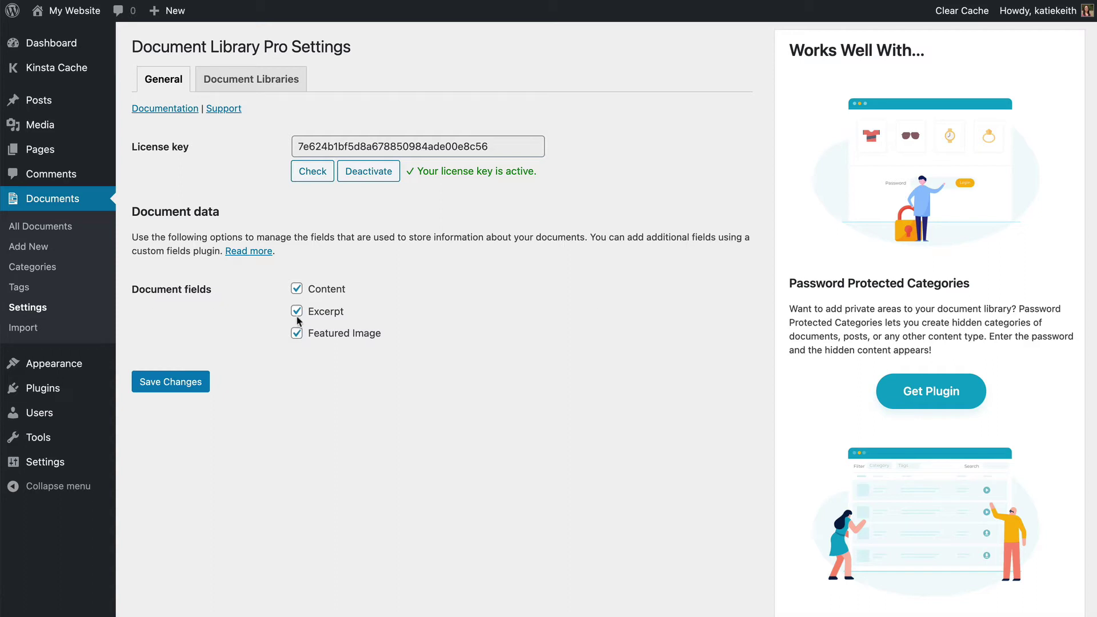
Step: Toggle the Content and Excerpt checkboxes, then save the General settings with all three fields checked
{"action": "left_click", "coordinate": [297, 288]}
{"action": "left_click", "coordinate": [296, 312]}
{"action": "left_click", "coordinate": [172, 386]}
Step: On the Document Libraries tab, keep Document Library as the library page
{"action": "left_click", "coordinate": [243, 85]}
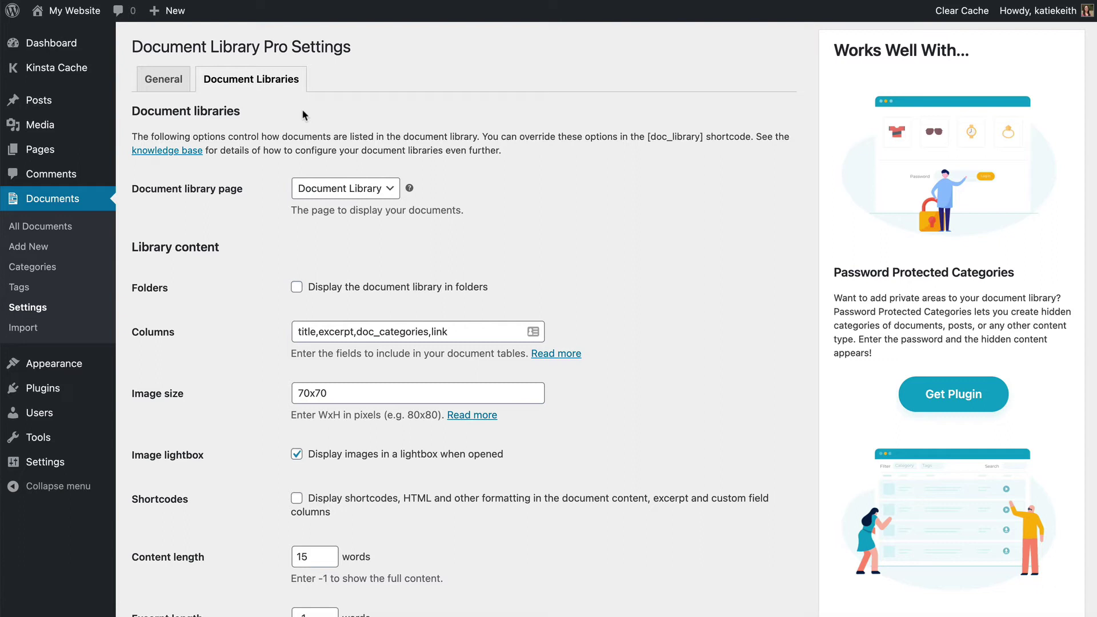
{"action": "left_click", "coordinate": [341, 194]}
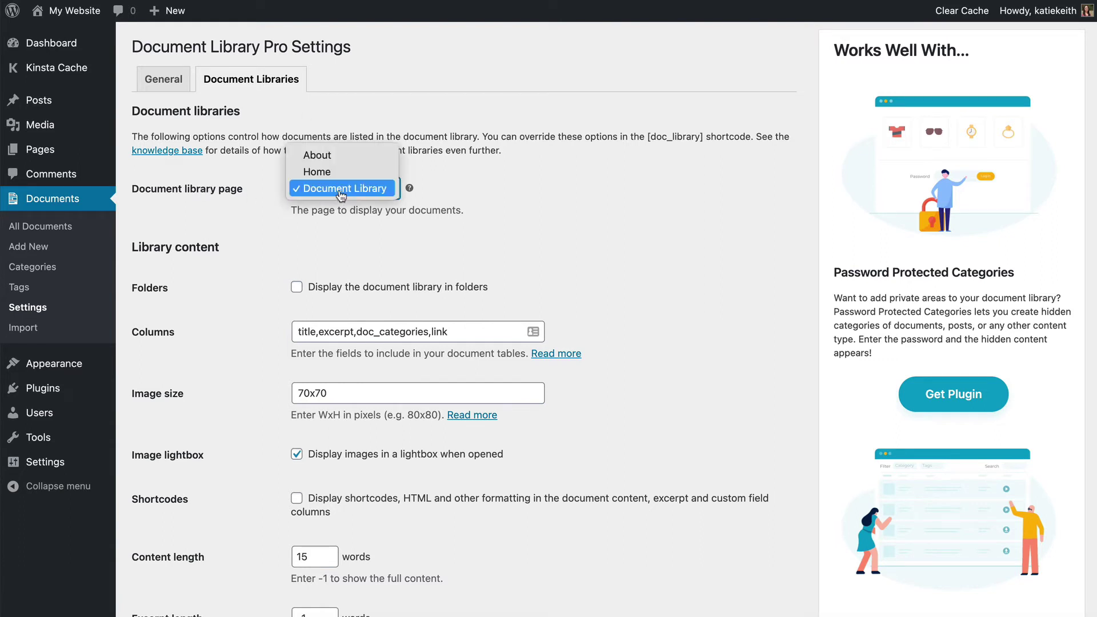
{"action": "left_click", "coordinate": [335, 196]}
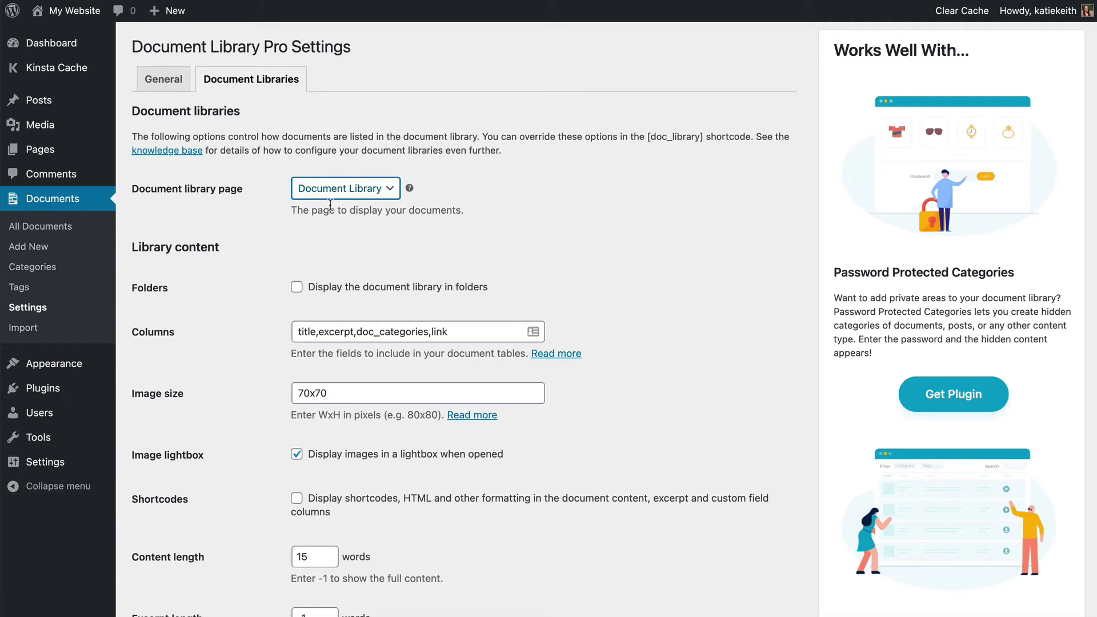
{"action": "scroll", "coordinate": [382, 205], "scroll_direction": "down", "scroll_amount": 1}
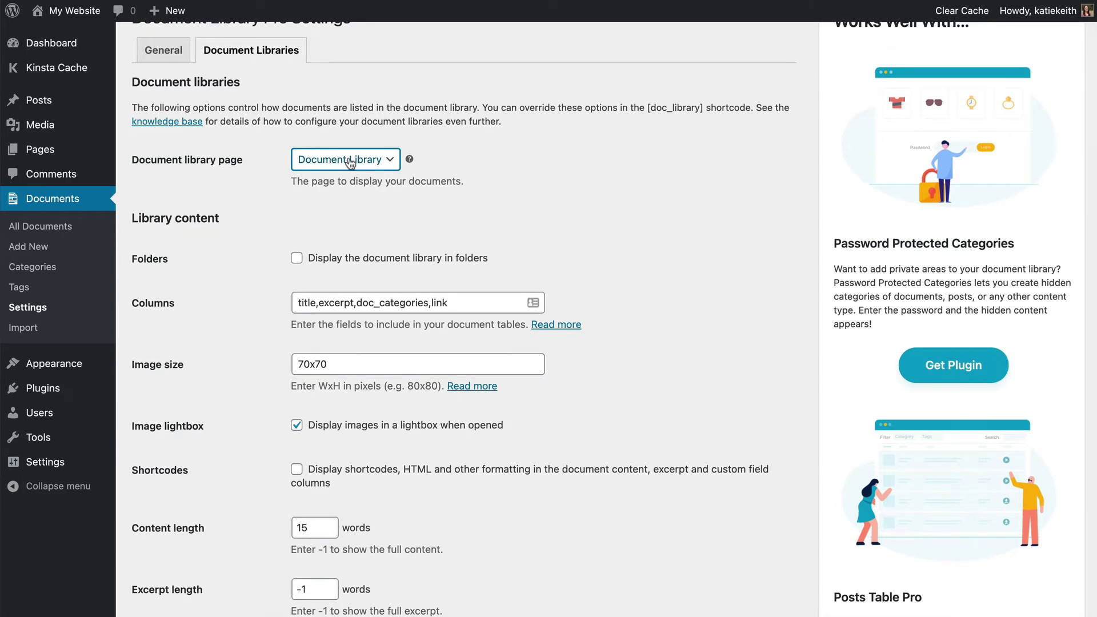
{"action": "scroll", "coordinate": [350, 163], "scroll_direction": "down", "scroll_amount": 5}
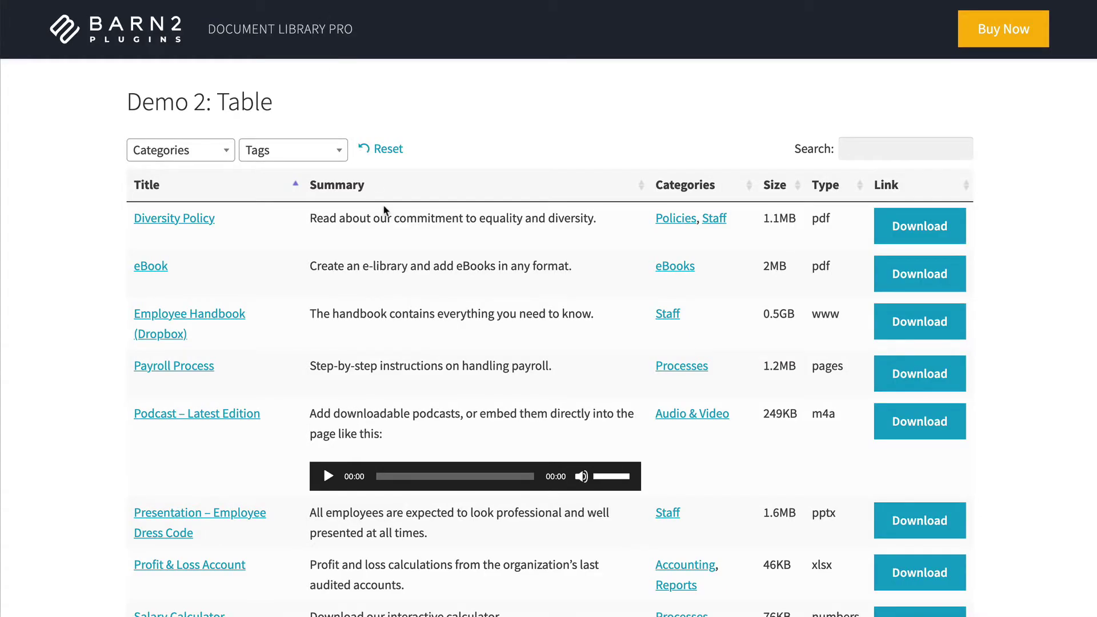
Step: Expand the Accounting folder on the demo page, then turn on the Folders display setting
{"action": "scroll", "coordinate": [383, 204], "scroll_direction": "up", "scroll_amount": 5}
{"action": "scroll", "coordinate": [385, 211], "scroll_direction": "up", "scroll_amount": 4}
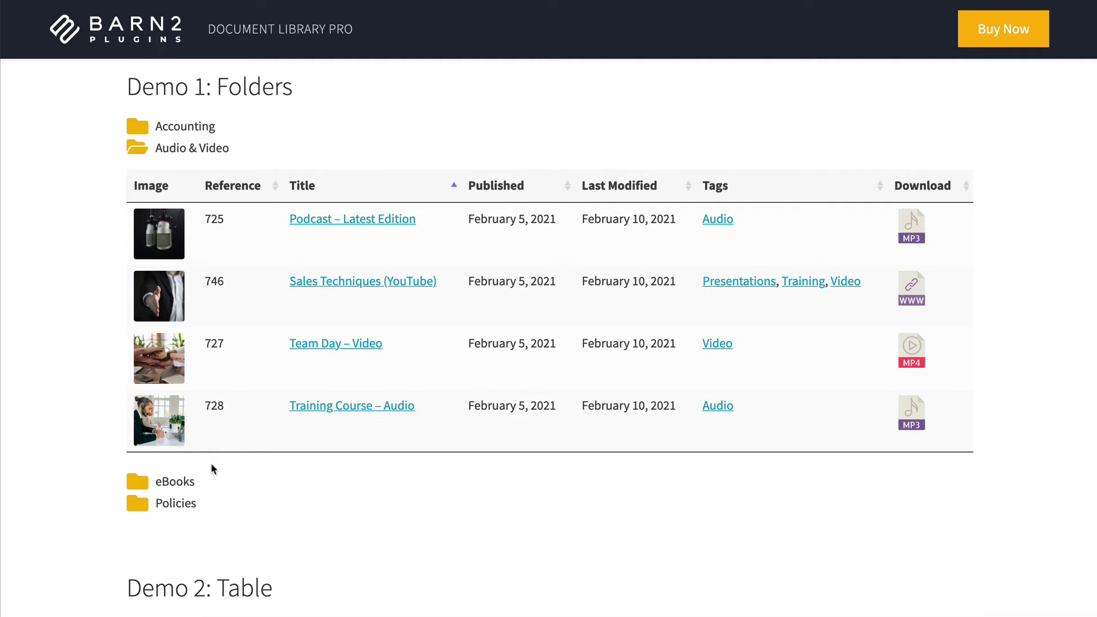
{"action": "left_click", "coordinate": [181, 128]}
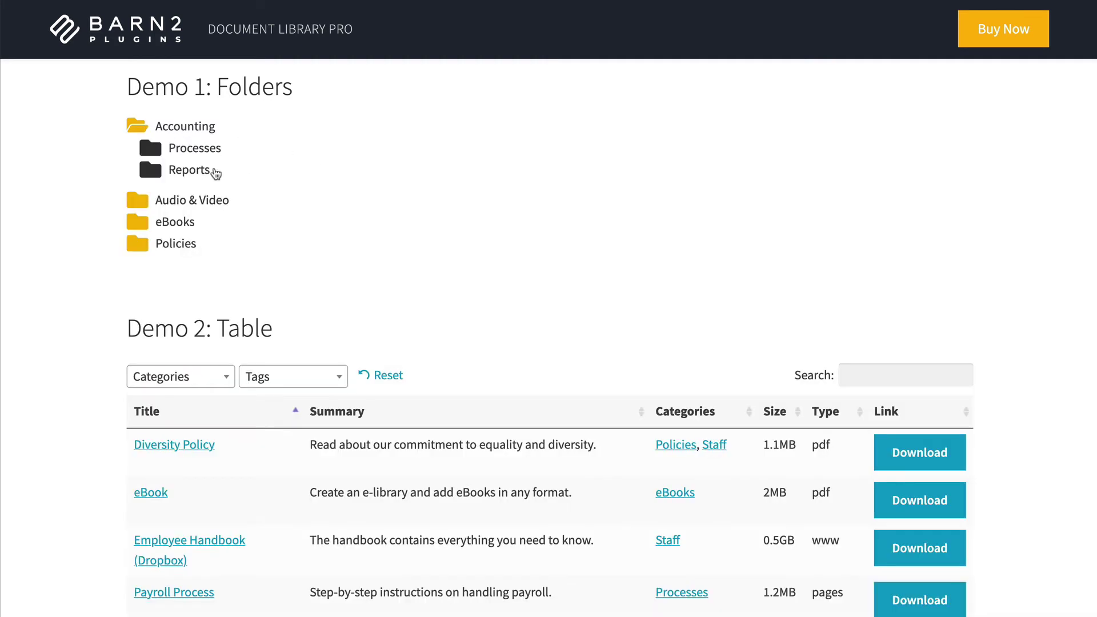
{"action": "scroll", "coordinate": [211, 173], "scroll_direction": "down", "scroll_amount": 6}
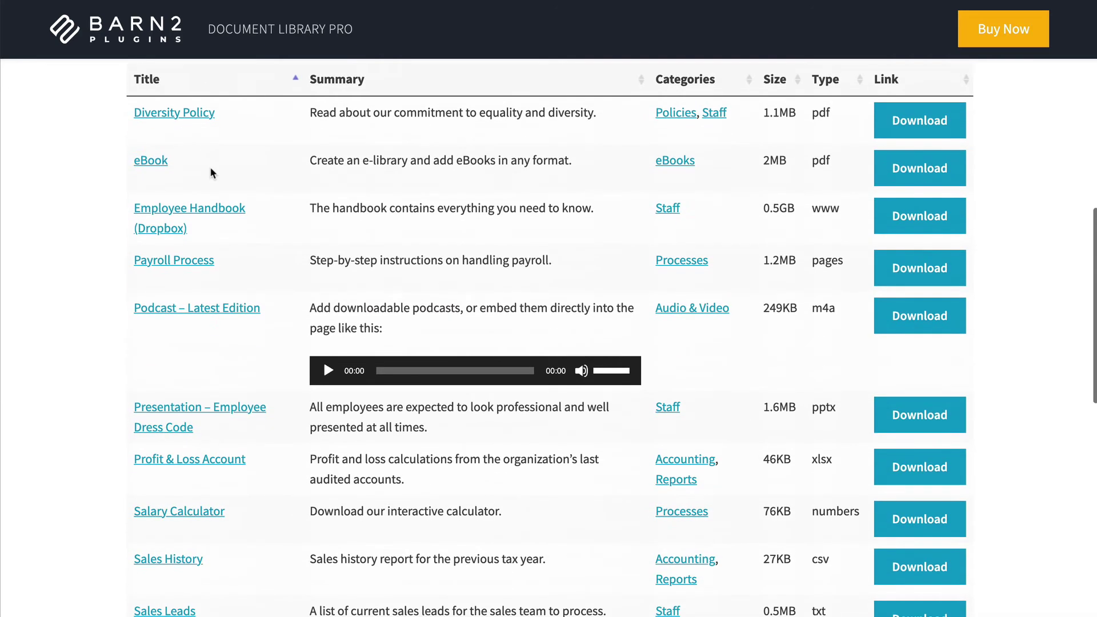
{"action": "scroll", "coordinate": [212, 173], "scroll_direction": "up", "scroll_amount": 1}
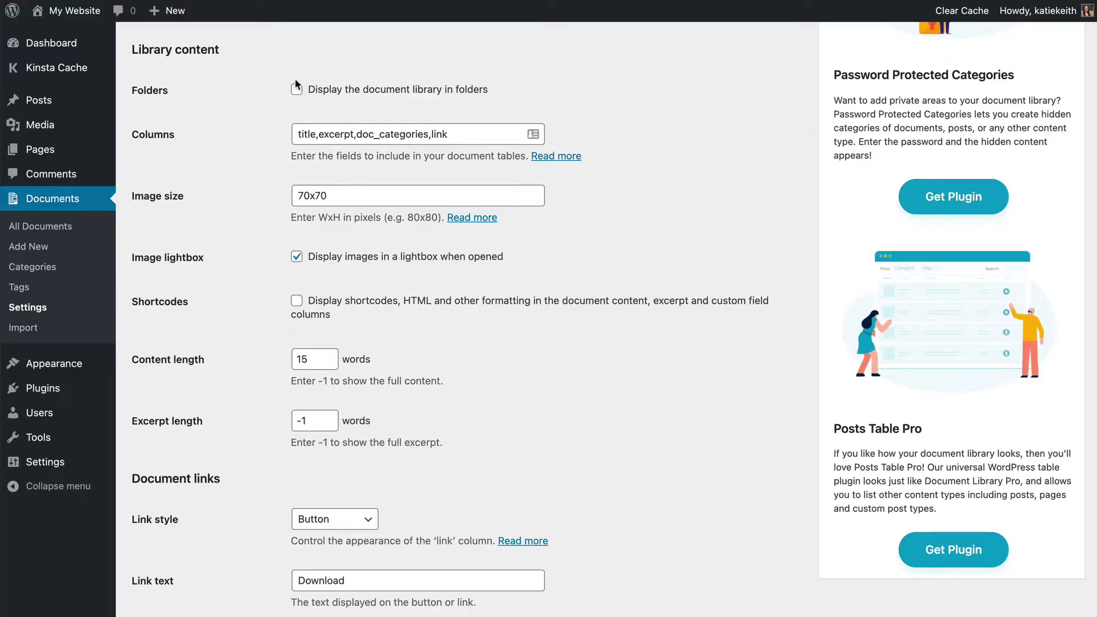
{"action": "left_click", "coordinate": [297, 89]}
Step: Turn folder display off and insert file_size,file_type, into the Columns list before link
{"action": "left_click", "coordinate": [297, 90]}
{"action": "left_click", "coordinate": [358, 134]}
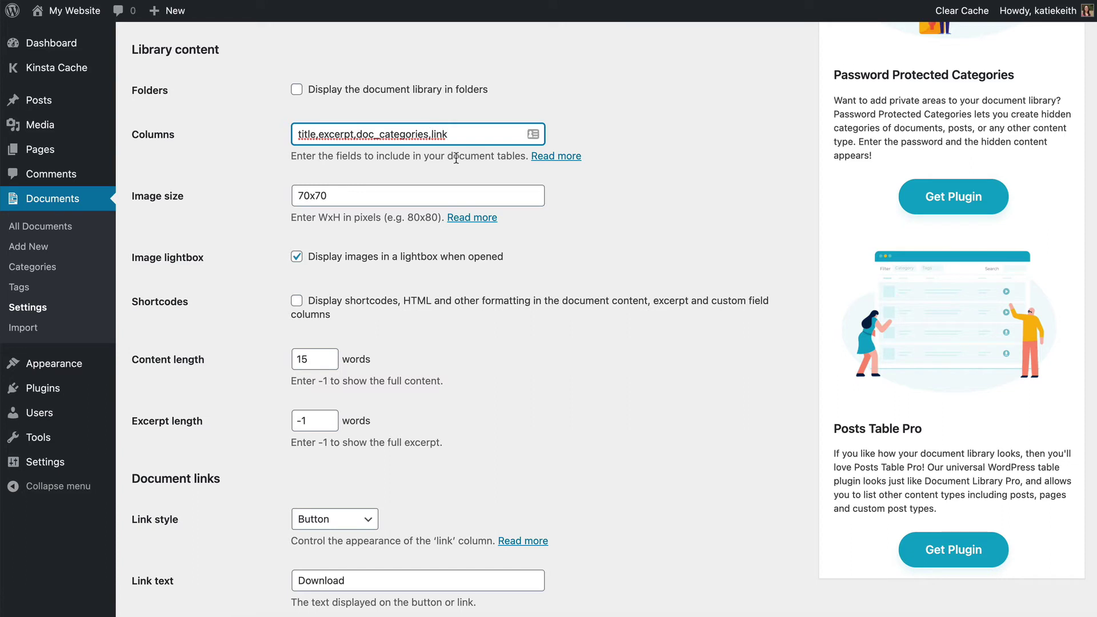
{"action": "type", "text": "file"}
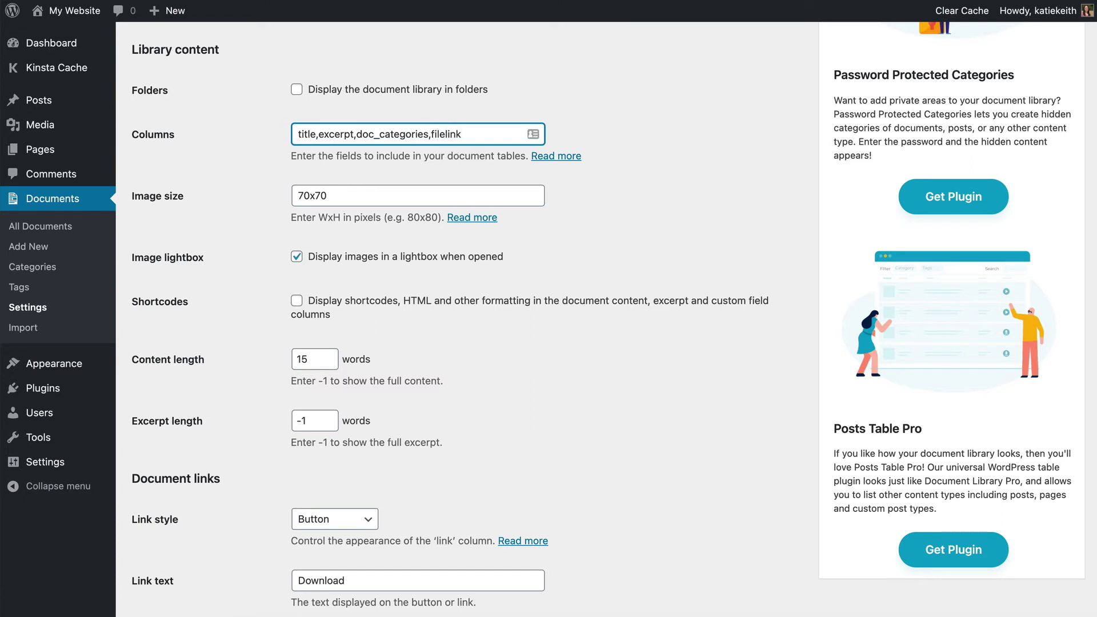
{"action": "type", "text": "_size,file_type"}
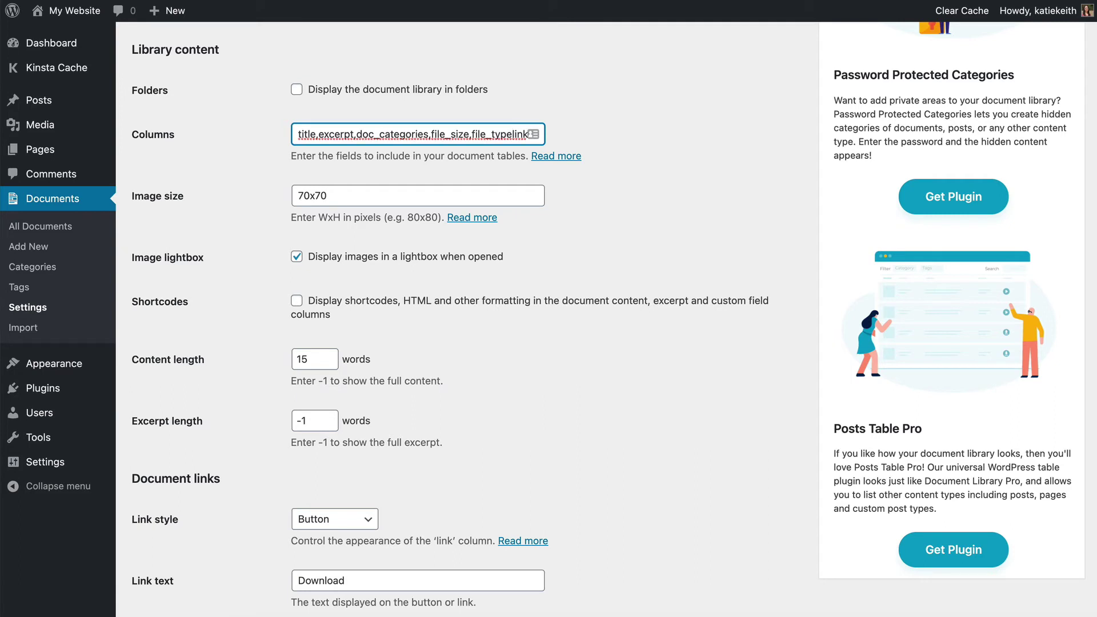
{"action": "type", "text": ","}
{"action": "left_click_drag", "start_coordinate": [362, 134], "coordinate": [429, 133]}
{"action": "left_click", "coordinate": [429, 133]}
{"action": "scroll", "coordinate": [361, 233], "scroll_direction": "down", "scroll_amount": 1}
{"action": "scroll", "coordinate": [362, 234], "scroll_direction": "down", "scroll_amount": 5}
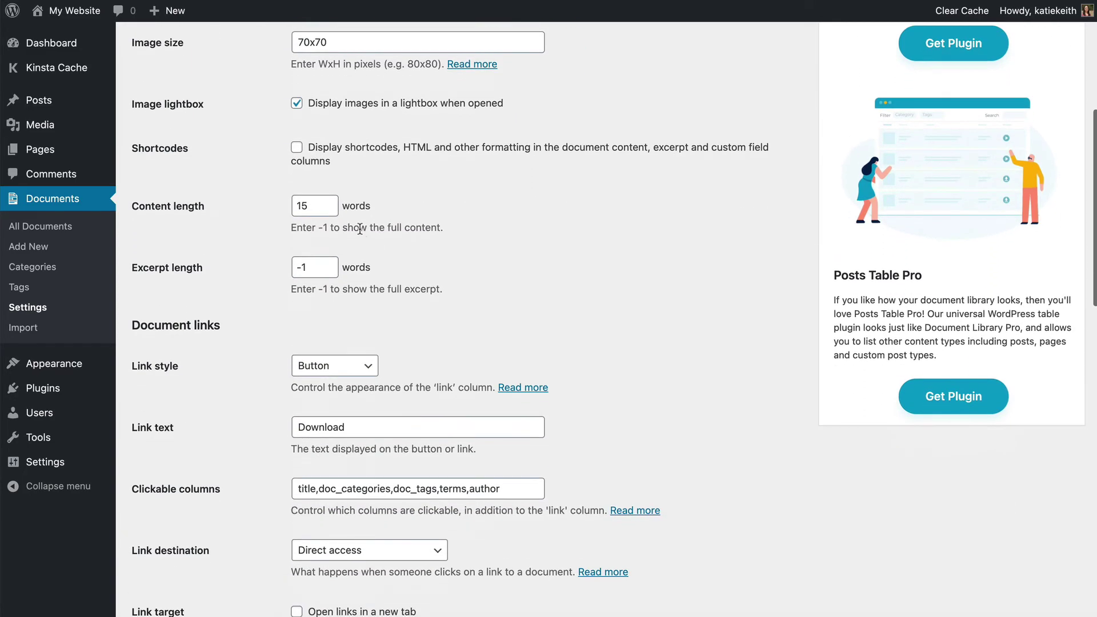
{"action": "scroll", "coordinate": [360, 229], "scroll_direction": "down", "scroll_amount": 1}
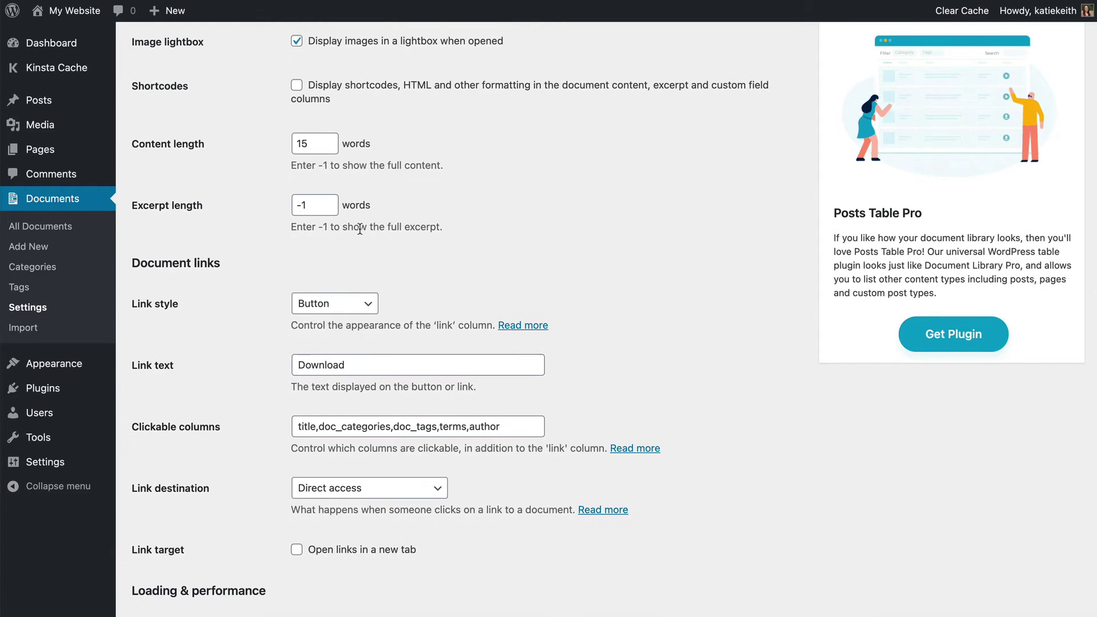
{"action": "scroll", "coordinate": [360, 228], "scroll_direction": "down", "scroll_amount": 4}
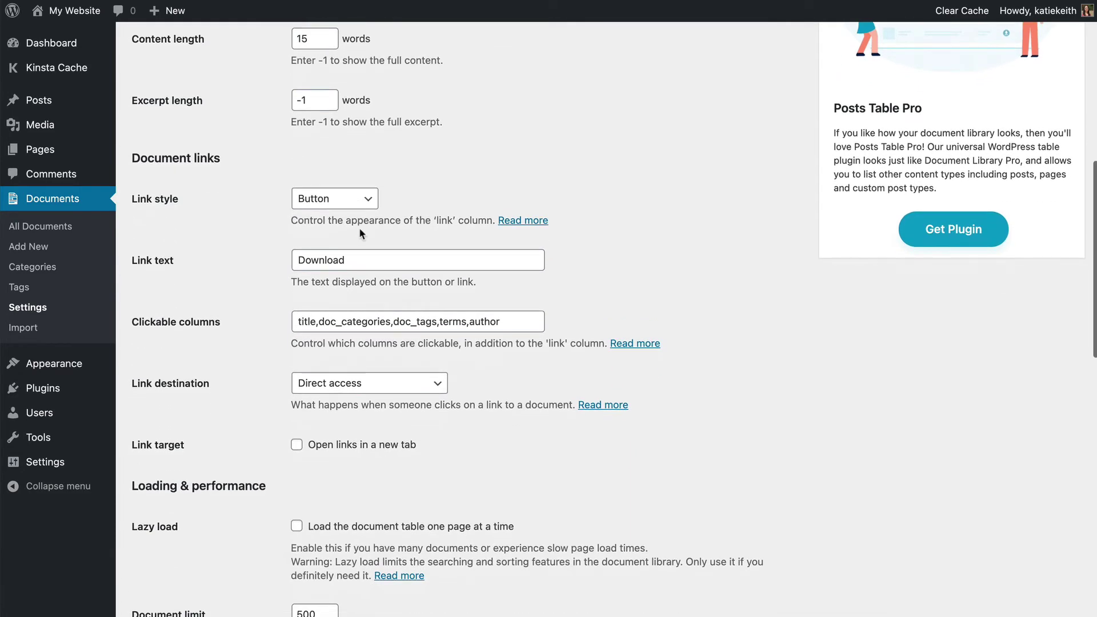
{"action": "scroll", "coordinate": [360, 231], "scroll_direction": "down", "scroll_amount": 4}
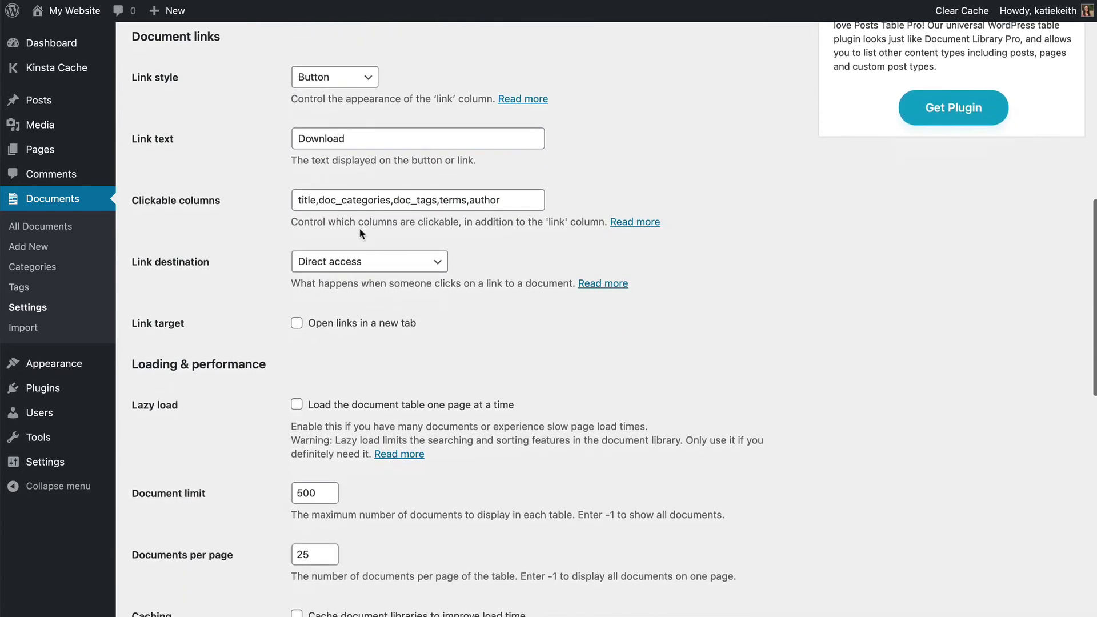
{"action": "scroll", "coordinate": [361, 232], "scroll_direction": "down", "scroll_amount": 1}
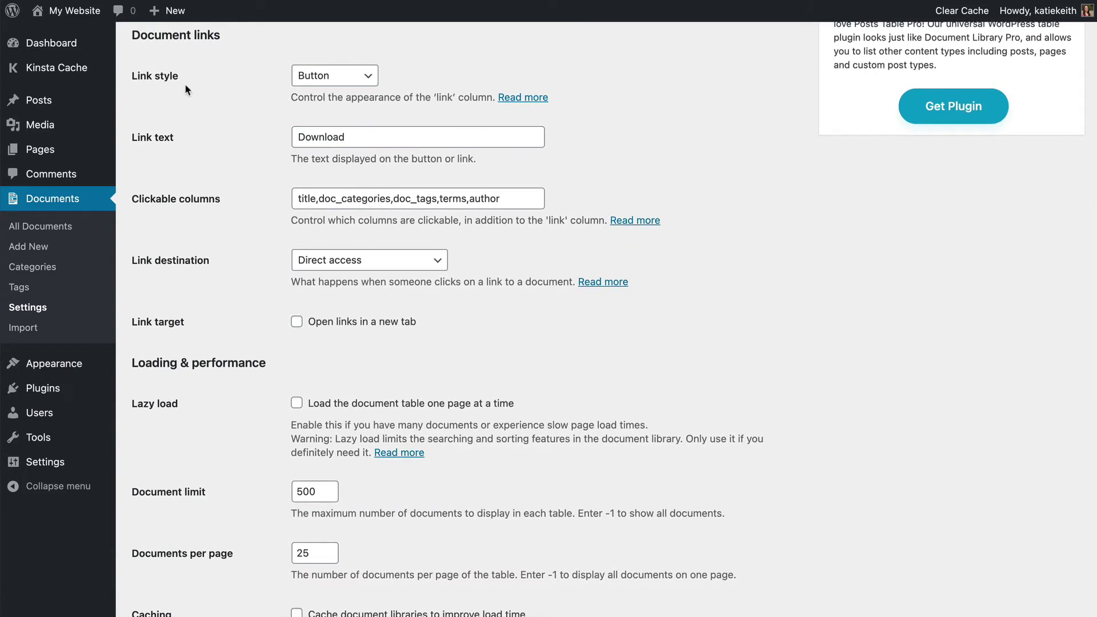
{"action": "left_click", "coordinate": [368, 78]}
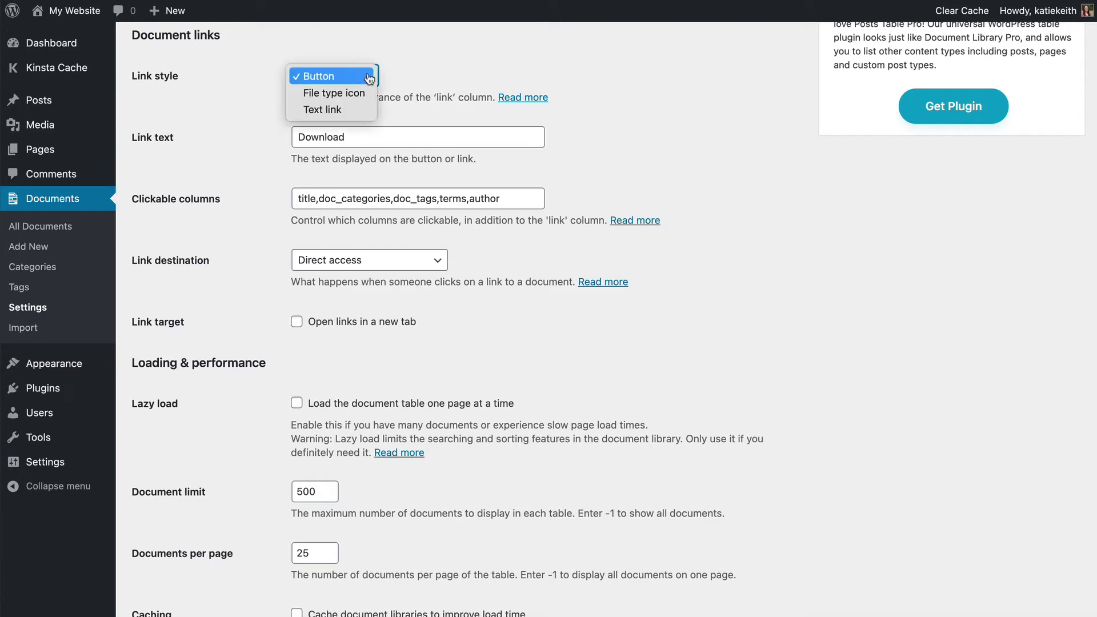
{"action": "left_click", "coordinate": [369, 77]}
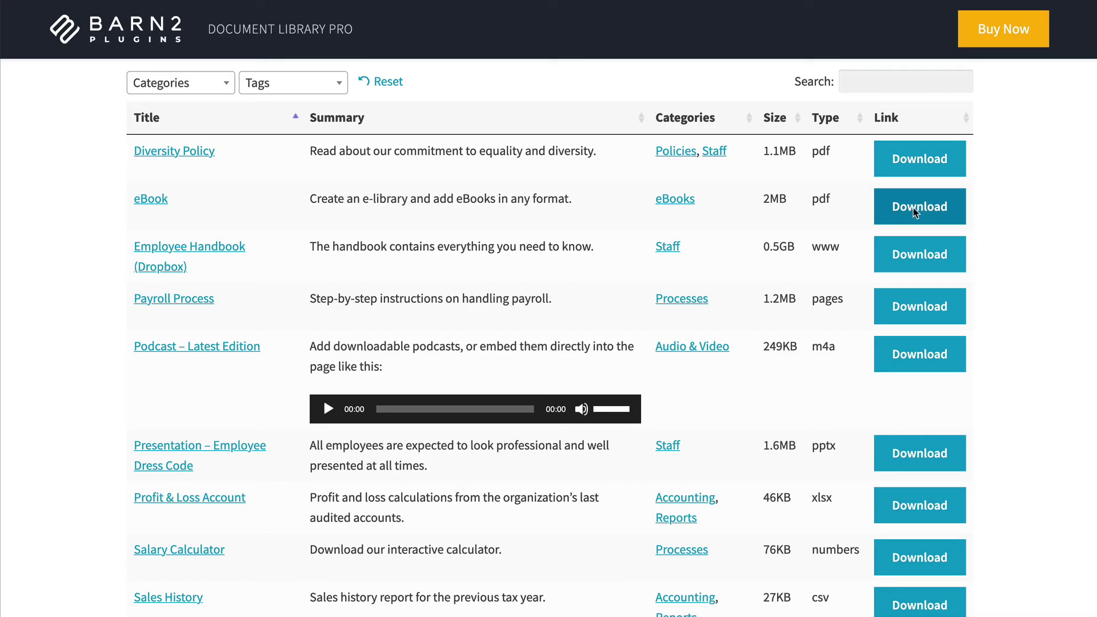
Step: Open the eBook PDF in the browser from its Download button in the Demo 2 table
{"action": "left_click", "coordinate": [914, 208]}
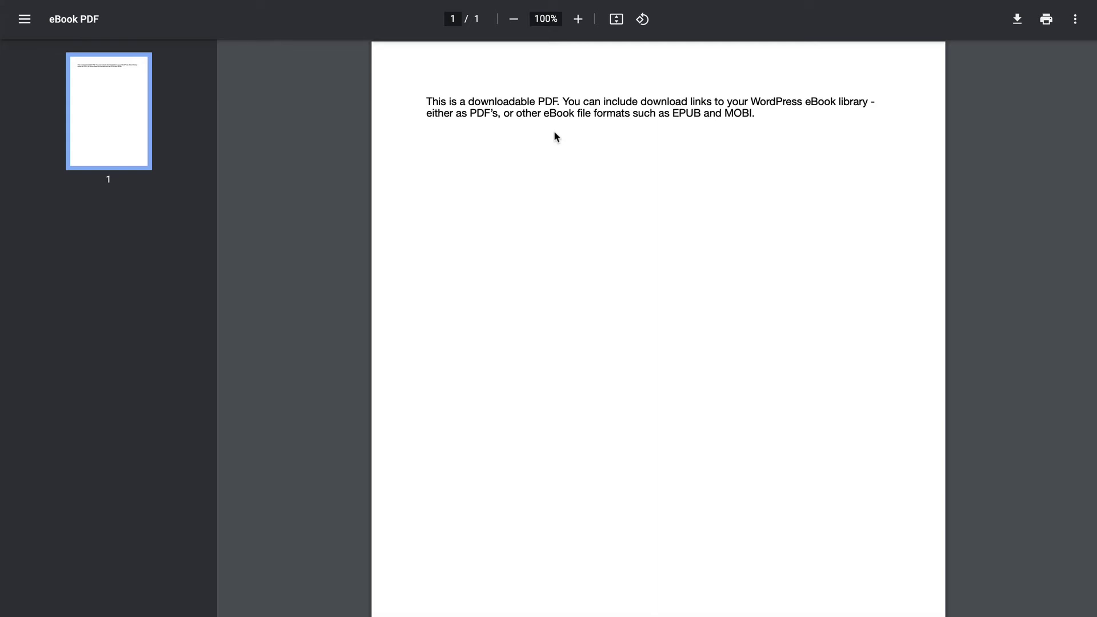
{"action": "scroll", "coordinate": [554, 136], "scroll_direction": "down", "scroll_amount": 1}
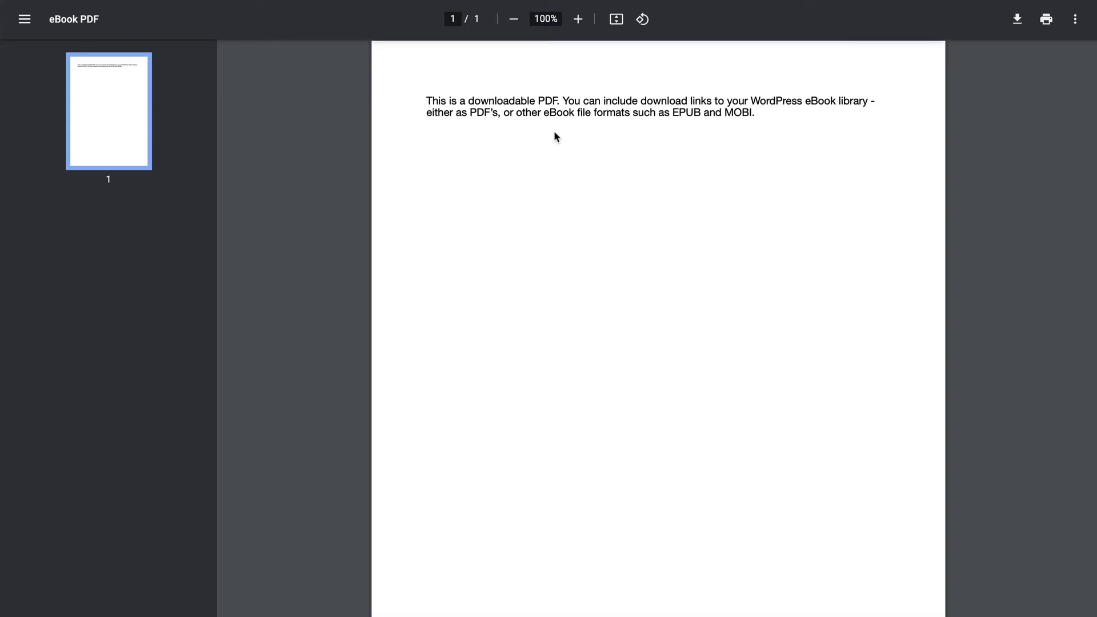
{"action": "scroll", "coordinate": [554, 136], "scroll_direction": "down", "scroll_amount": 1}
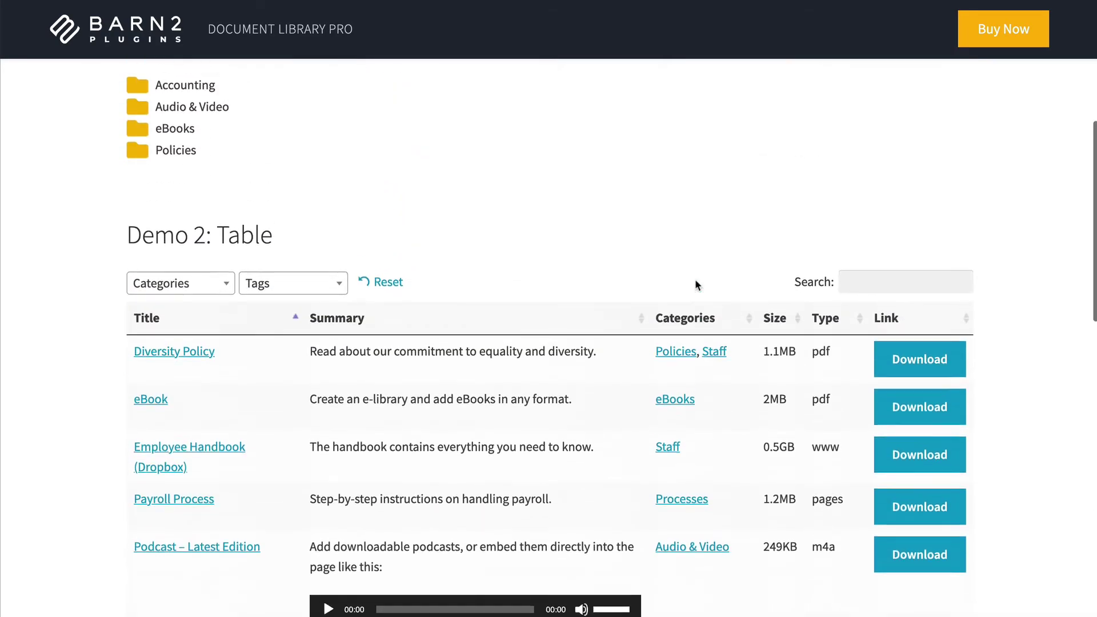
{"action": "scroll", "coordinate": [544, 326], "scroll_direction": "up", "scroll_amount": 2}
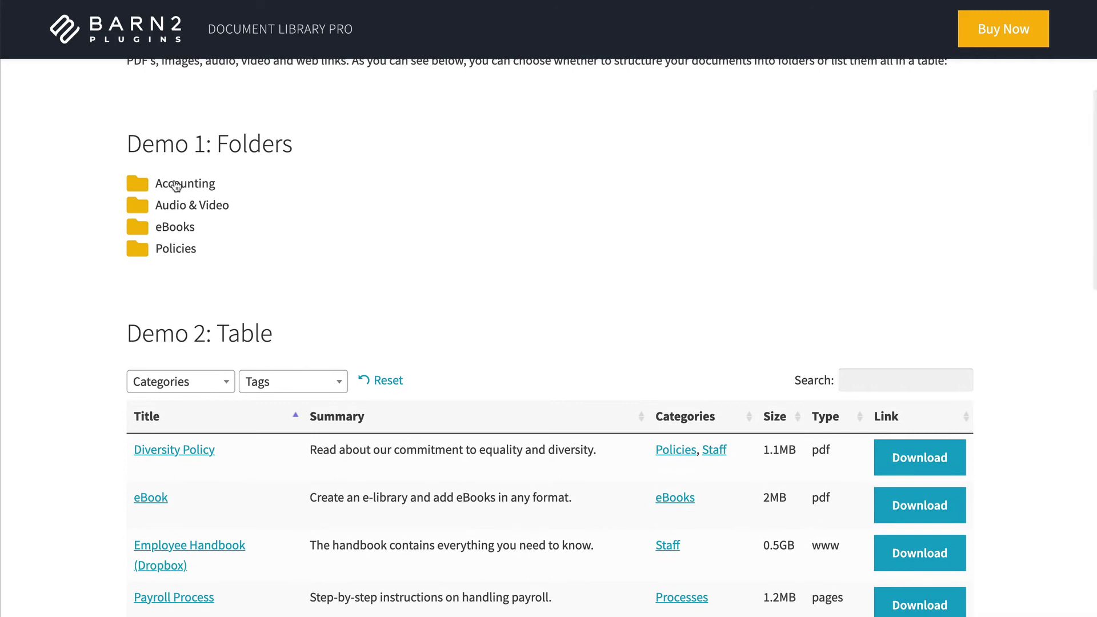
{"action": "left_click", "coordinate": [176, 184]}
{"action": "left_click", "coordinate": [182, 207]}
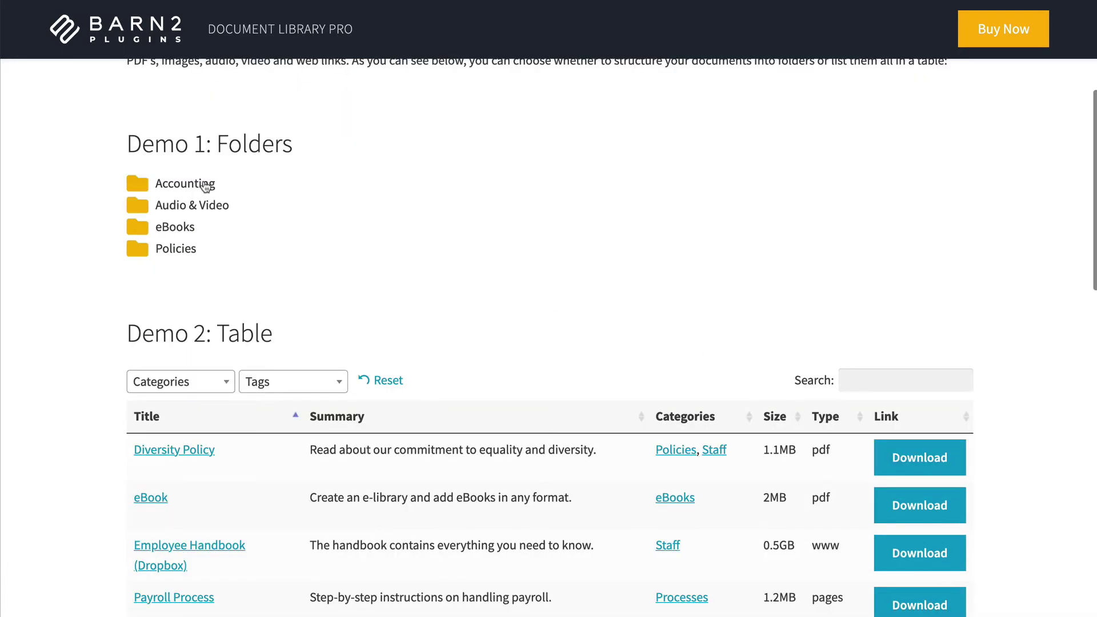
{"action": "left_click", "coordinate": [188, 183]}
{"action": "left_click", "coordinate": [188, 227]}
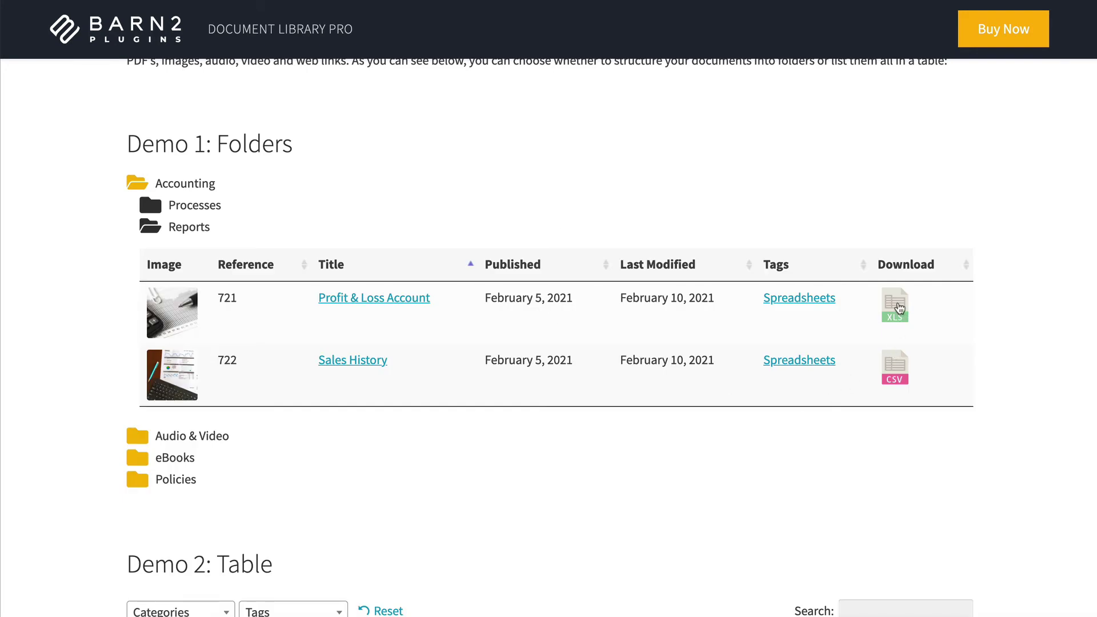
{"action": "right_click", "coordinate": [899, 307]}
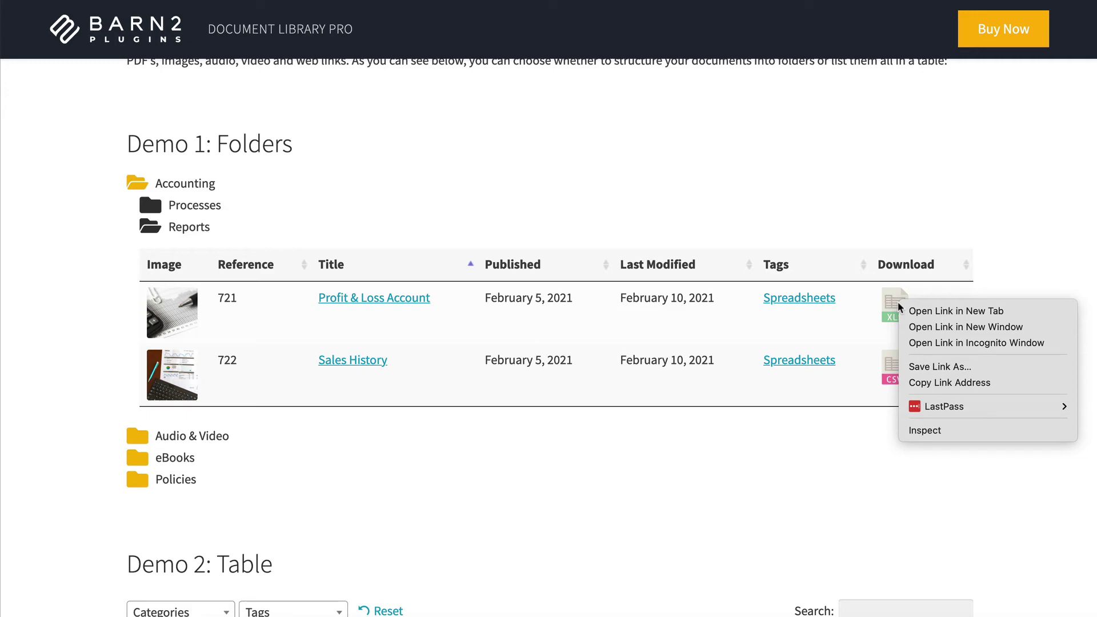
Step: Keep Button as the link style, select the 'Download' link text, then move to Clickable columns
{"action": "left_click", "coordinate": [360, 78]}
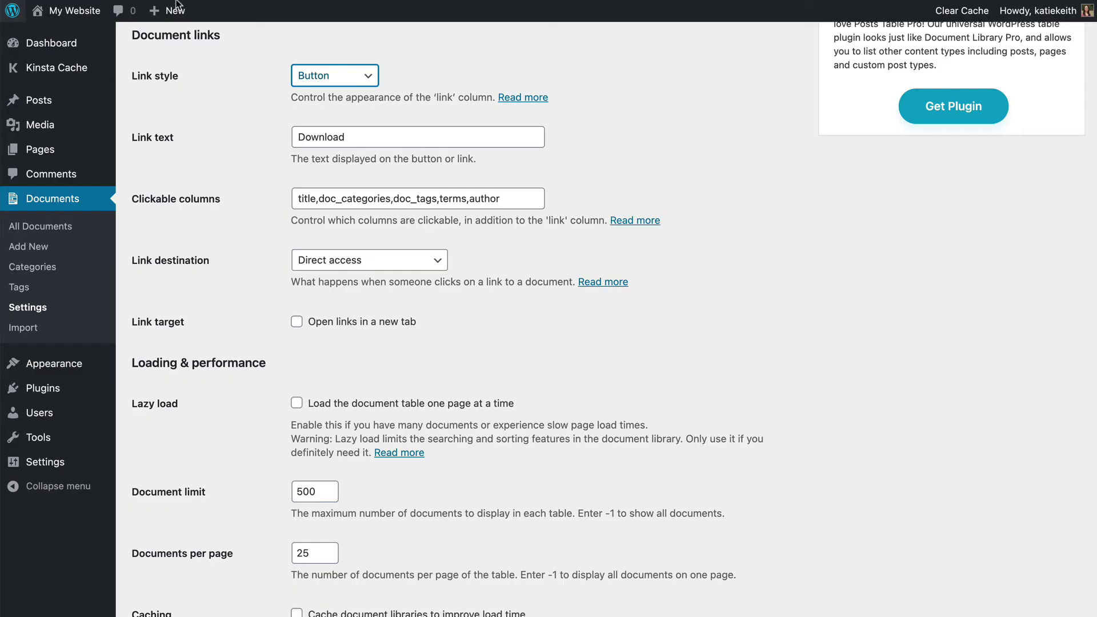
{"action": "left_click", "coordinate": [335, 77]}
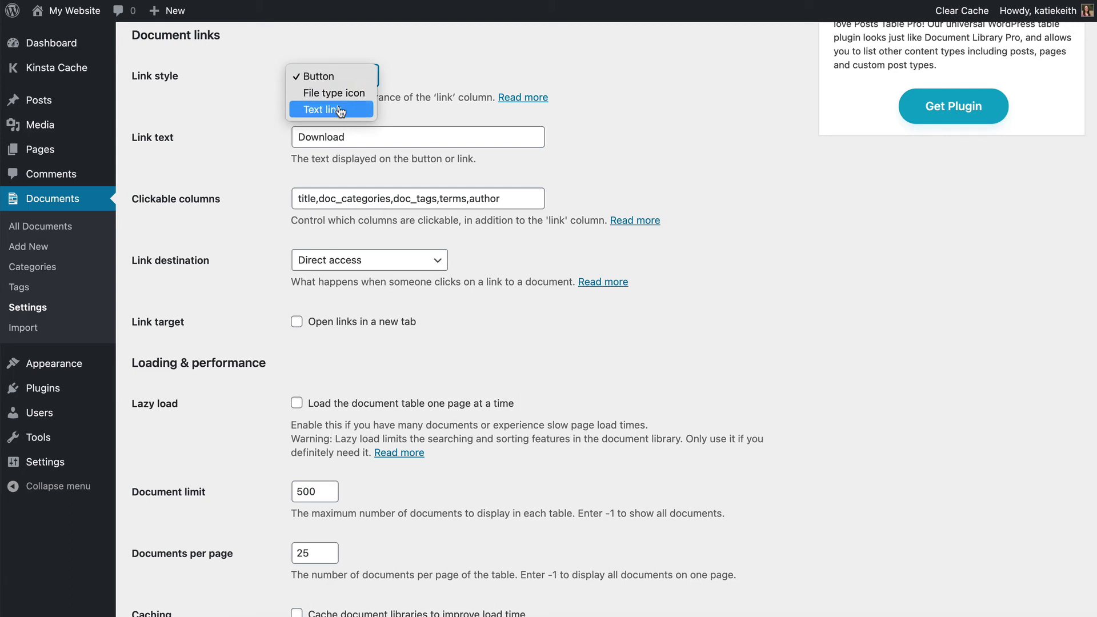
{"action": "left_click", "coordinate": [324, 77]}
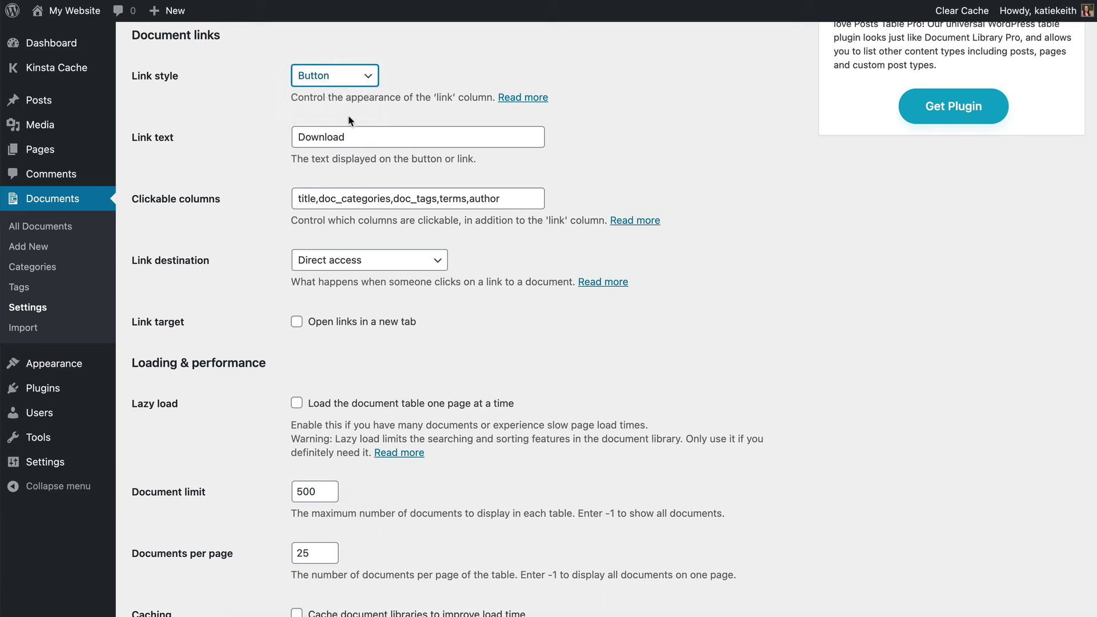
{"action": "double_click", "coordinate": [349, 140]}
{"action": "left_click_drag", "start_coordinate": [350, 140], "coordinate": [270, 138]}
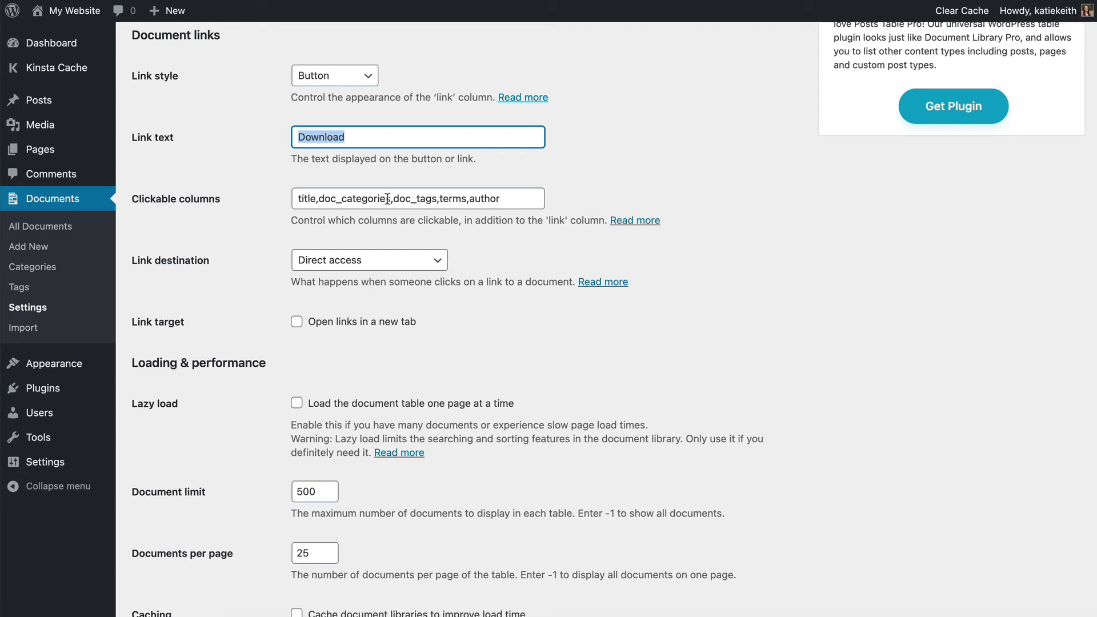
{"action": "left_click", "coordinate": [501, 199]}
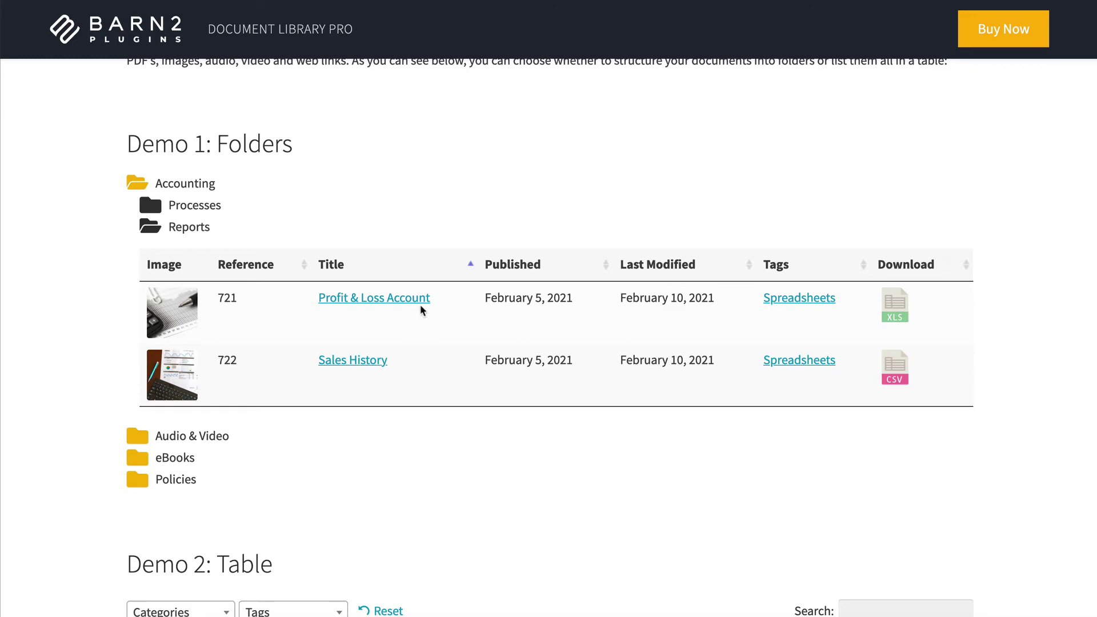
{"action": "scroll", "coordinate": [421, 307], "scroll_direction": "down", "scroll_amount": 8}
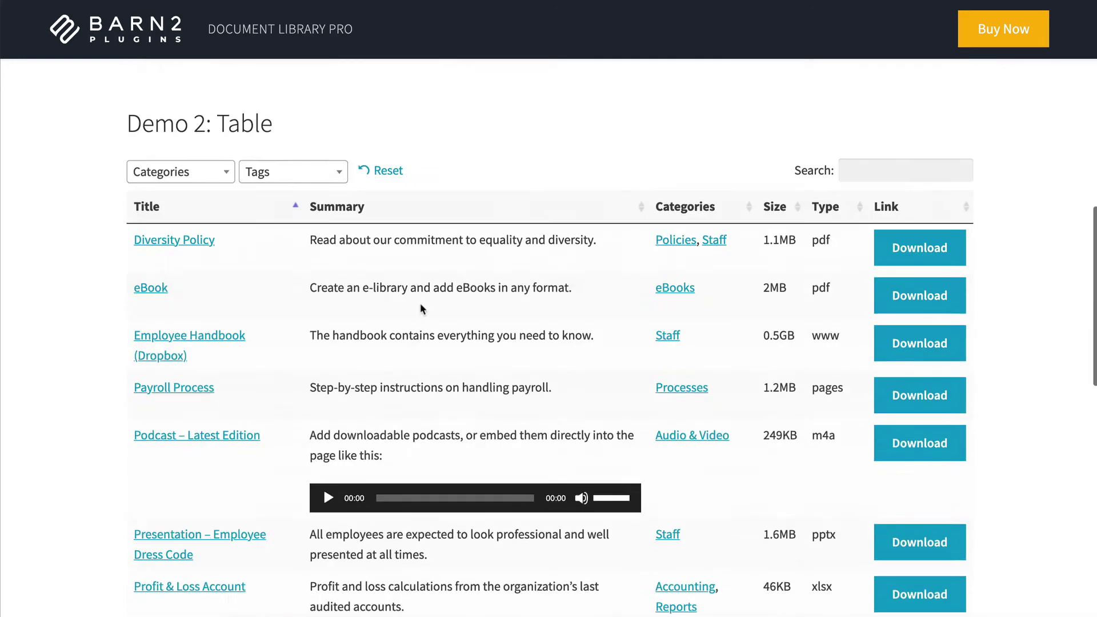
{"action": "scroll", "coordinate": [420, 309], "scroll_direction": "down", "scroll_amount": 5}
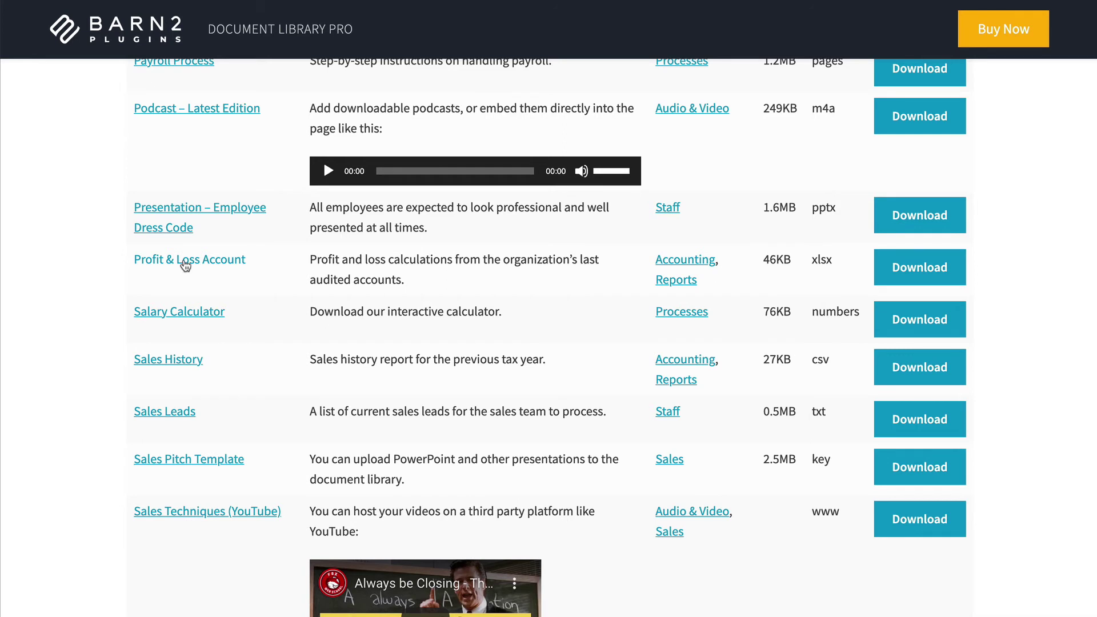
{"action": "left_click", "coordinate": [186, 263]}
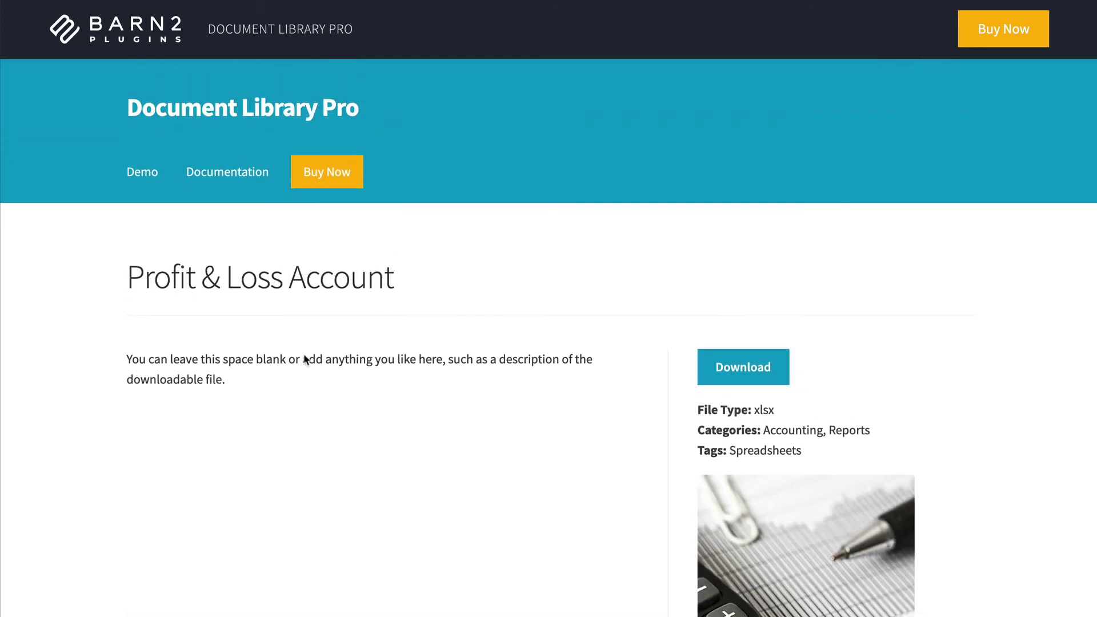
{"action": "scroll", "coordinate": [316, 358], "scroll_direction": "down", "scroll_amount": 3}
{"action": "scroll", "coordinate": [317, 359], "scroll_direction": "up", "scroll_amount": 1}
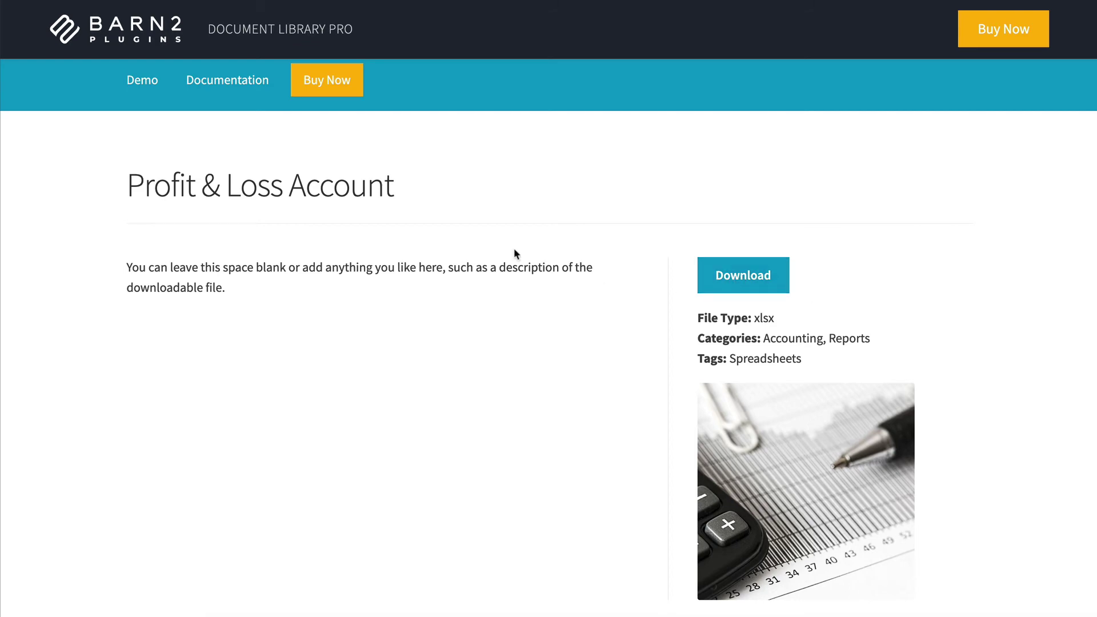
{"action": "key", "text": "alt+Left"}
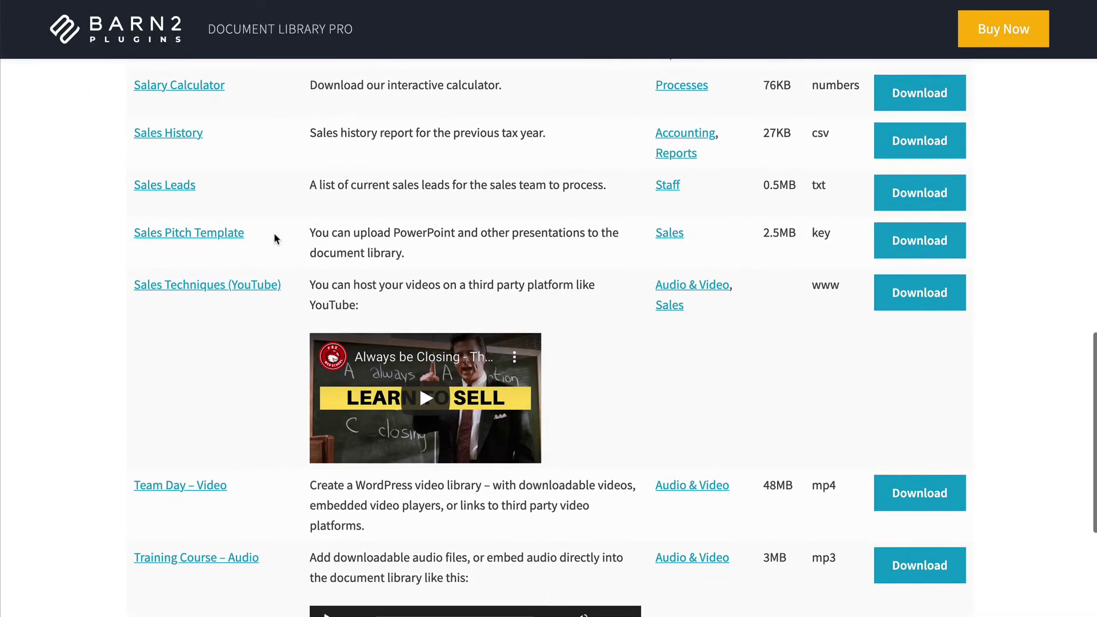
{"action": "scroll", "coordinate": [273, 232], "scroll_direction": "up", "scroll_amount": 1}
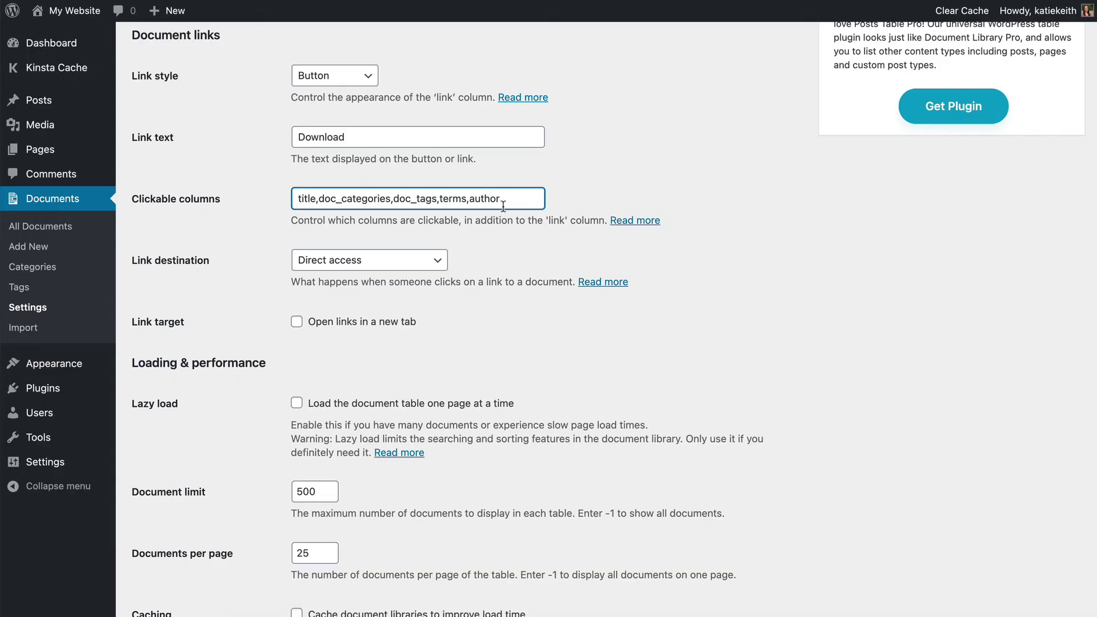
{"action": "left_click_drag", "start_coordinate": [504, 204], "coordinate": [243, 199]}
{"action": "type", "text": "none"}
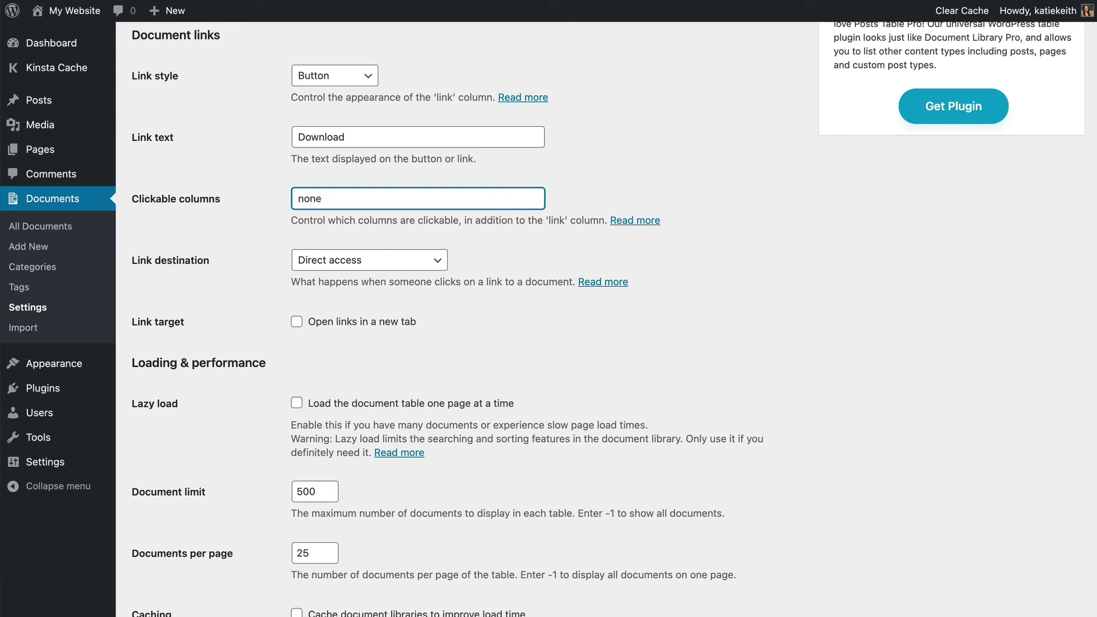
{"action": "key", "text": "ctrl+z"}
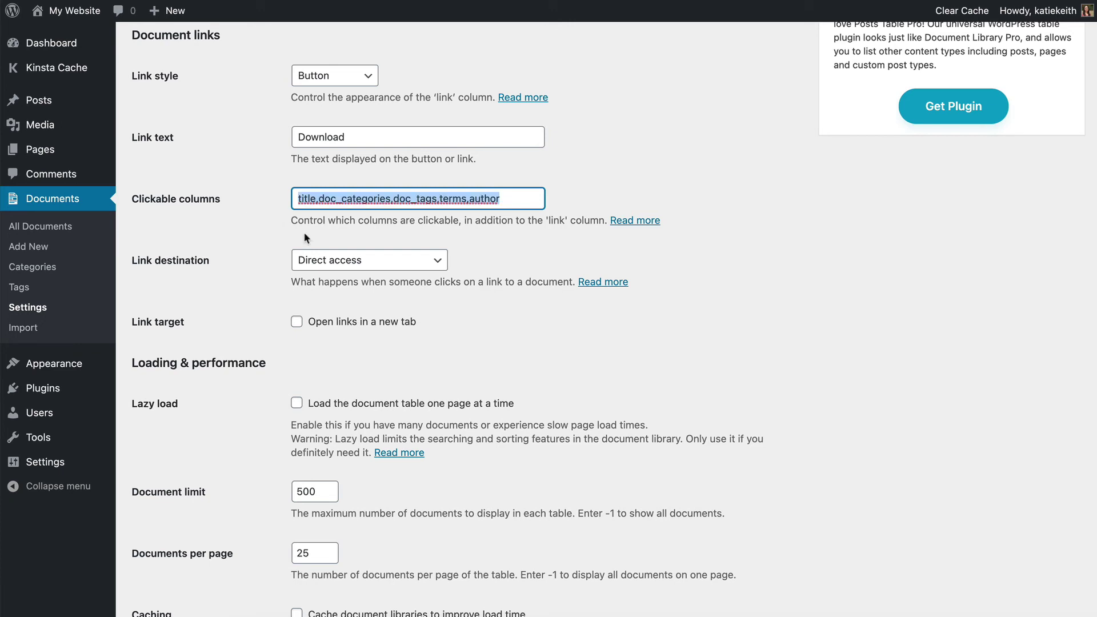
{"action": "left_click", "coordinate": [250, 228]}
{"action": "left_click", "coordinate": [384, 261]}
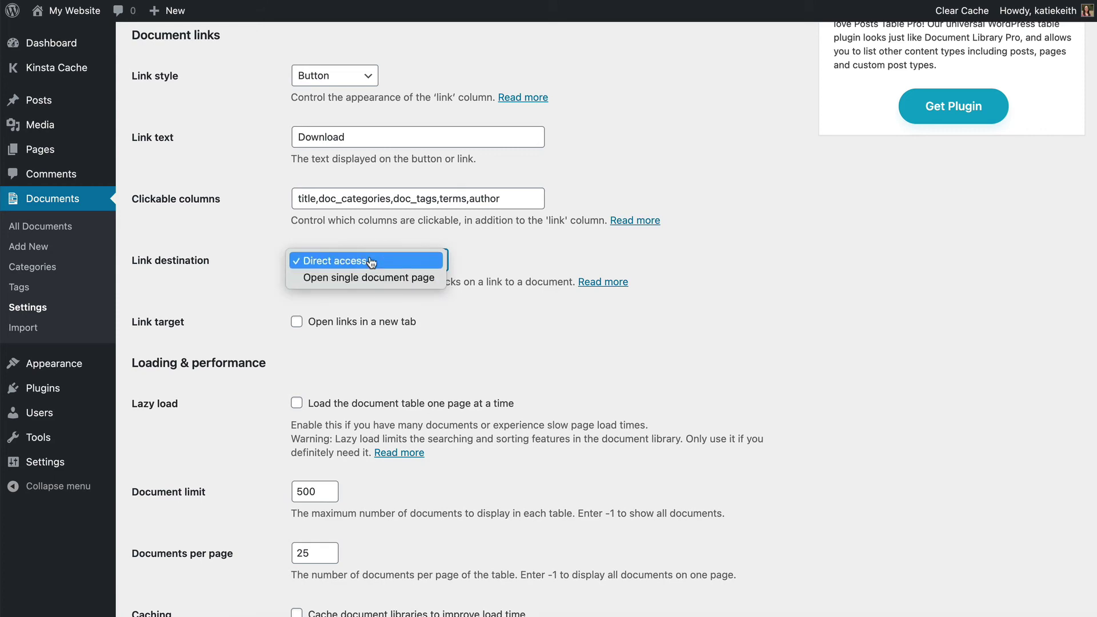
{"action": "left_click", "coordinate": [384, 216]}
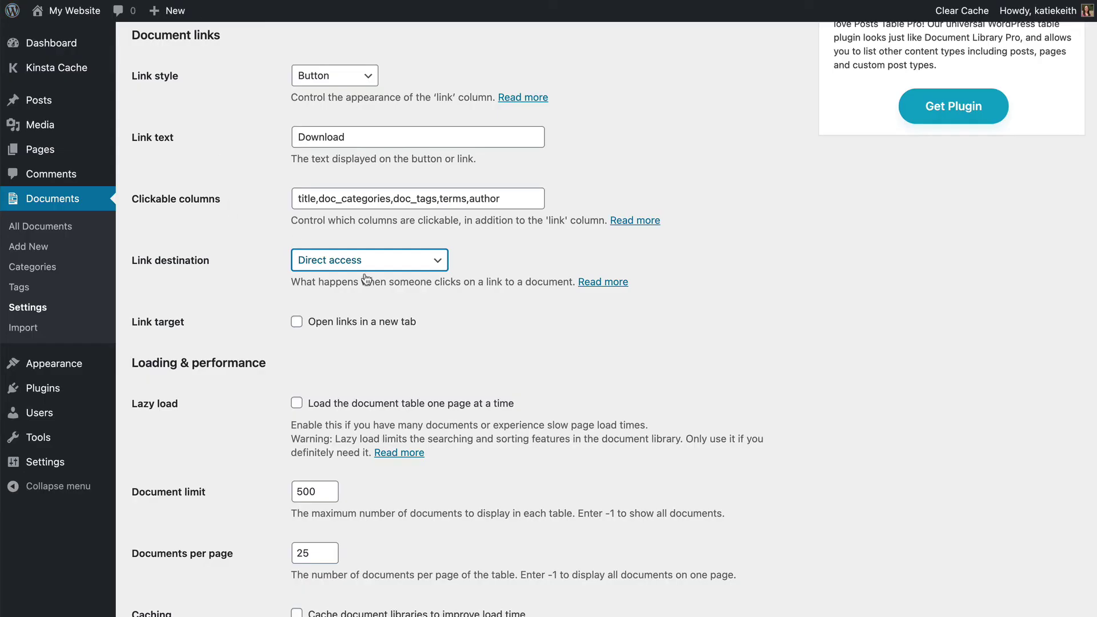
{"action": "left_click", "coordinate": [373, 265]}
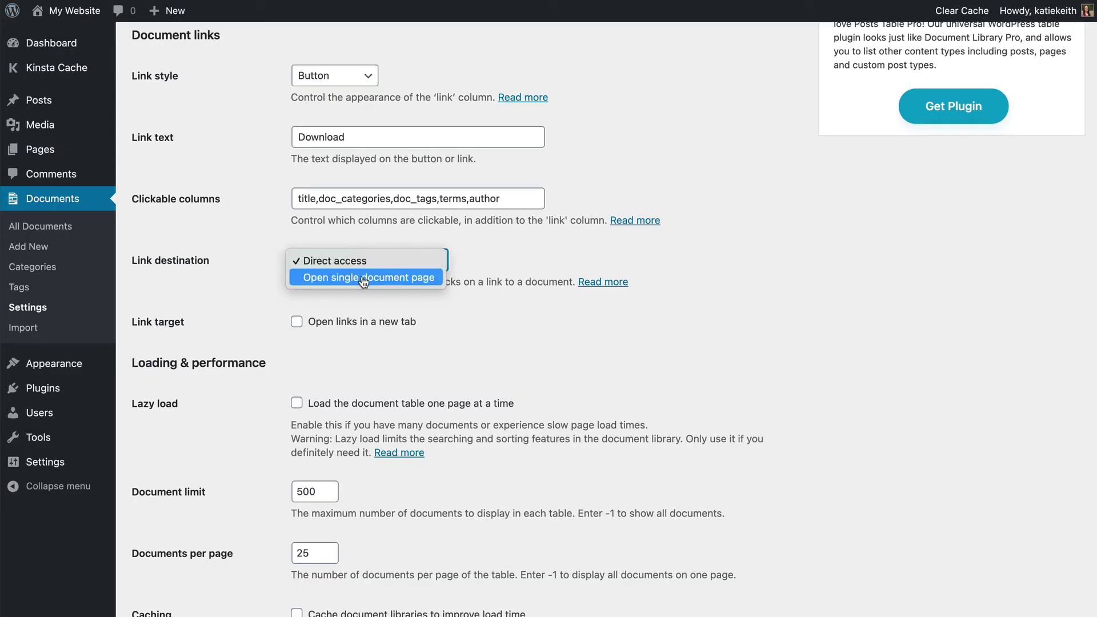
{"action": "left_click", "coordinate": [359, 275]}
{"action": "left_click", "coordinate": [365, 264]}
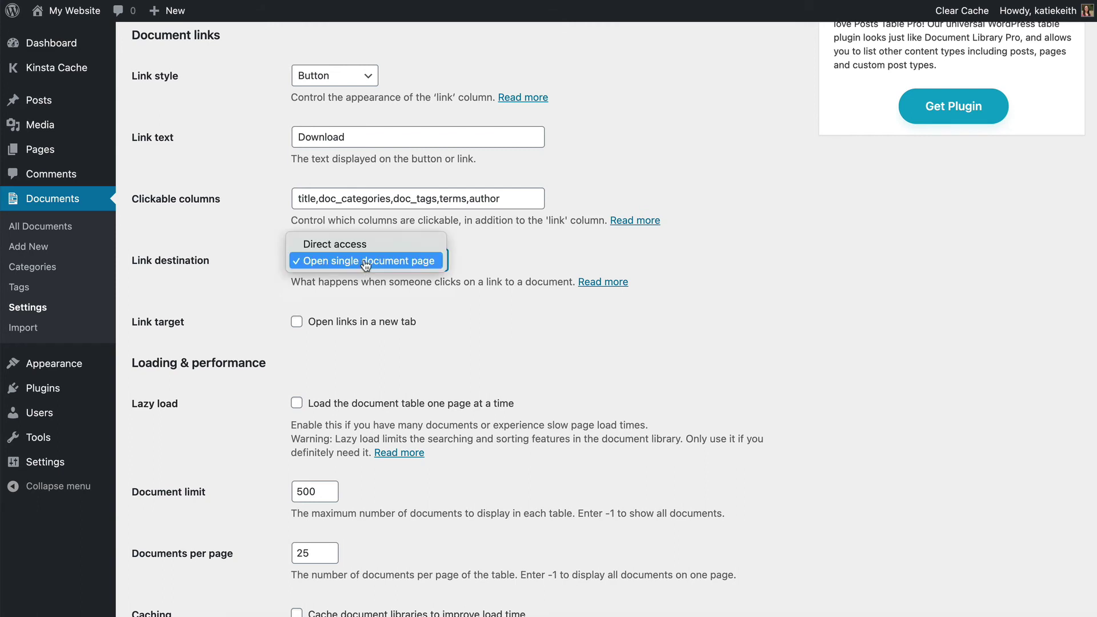
{"action": "left_click", "coordinate": [343, 241]}
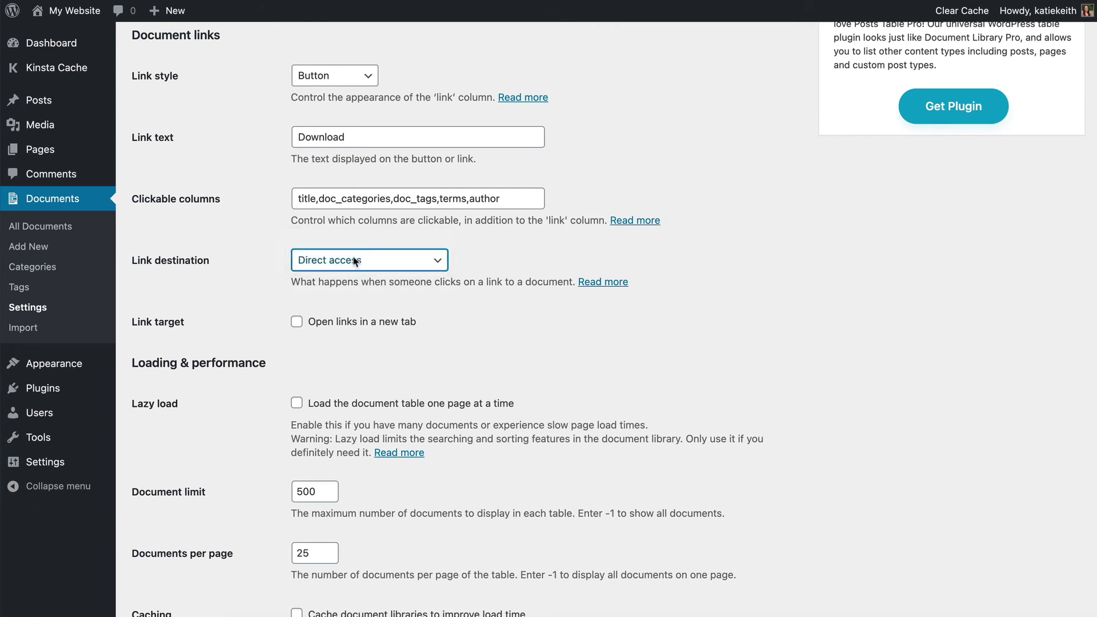
{"action": "double_click", "coordinate": [298, 324]}
{"action": "scroll", "coordinate": [485, 318], "scroll_direction": "down", "scroll_amount": 5}
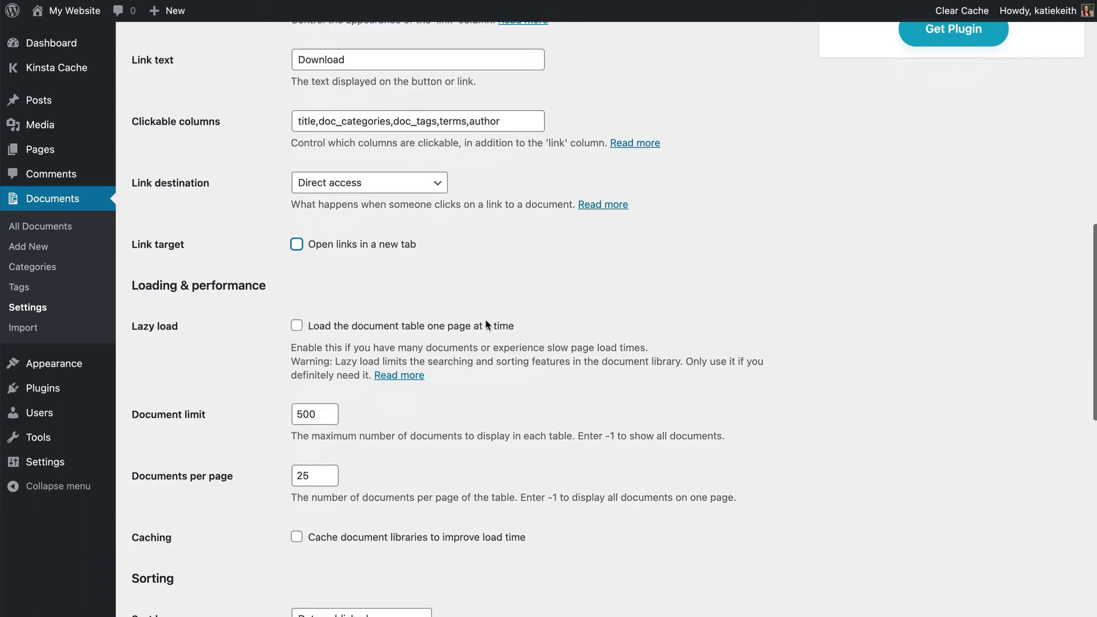
{"action": "scroll", "coordinate": [485, 318], "scroll_direction": "down", "scroll_amount": 1}
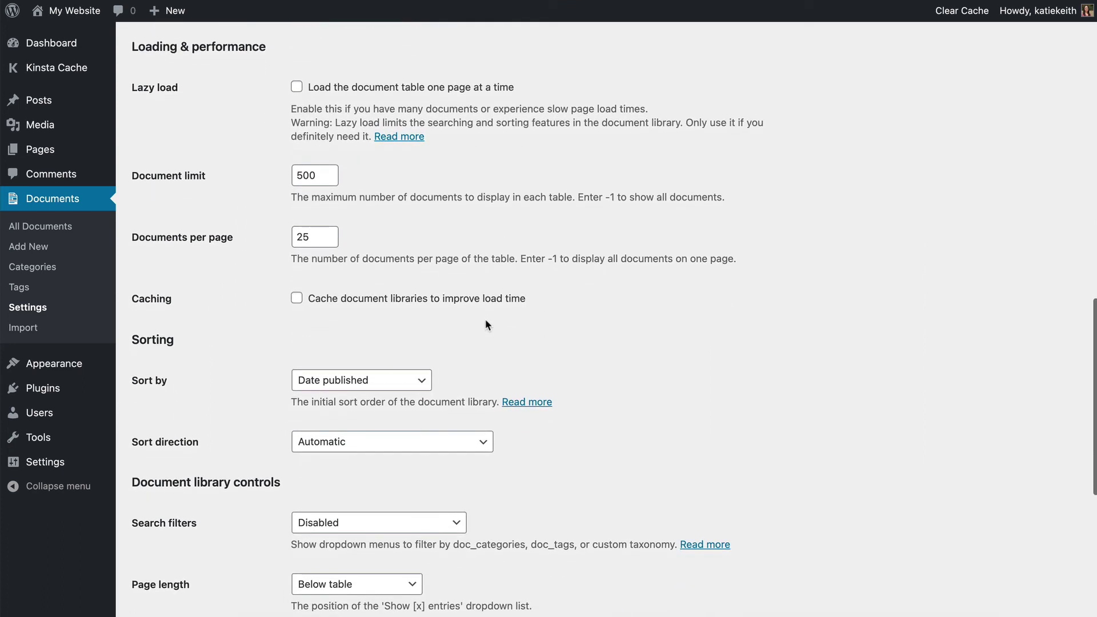
{"action": "left_click", "coordinate": [297, 87]}
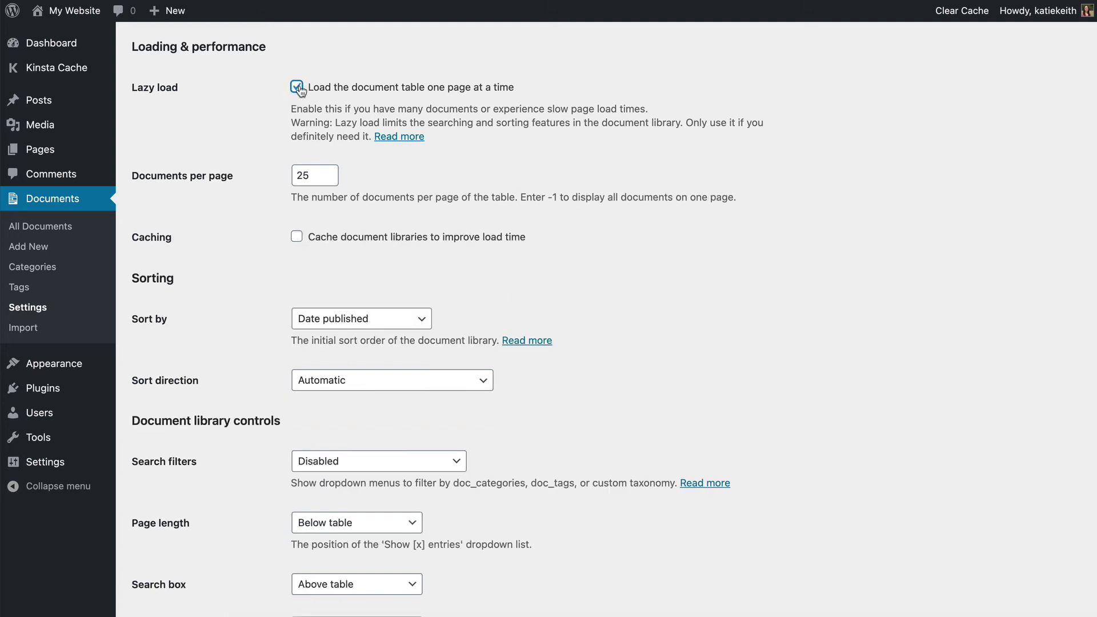
{"action": "left_click", "coordinate": [296, 87]}
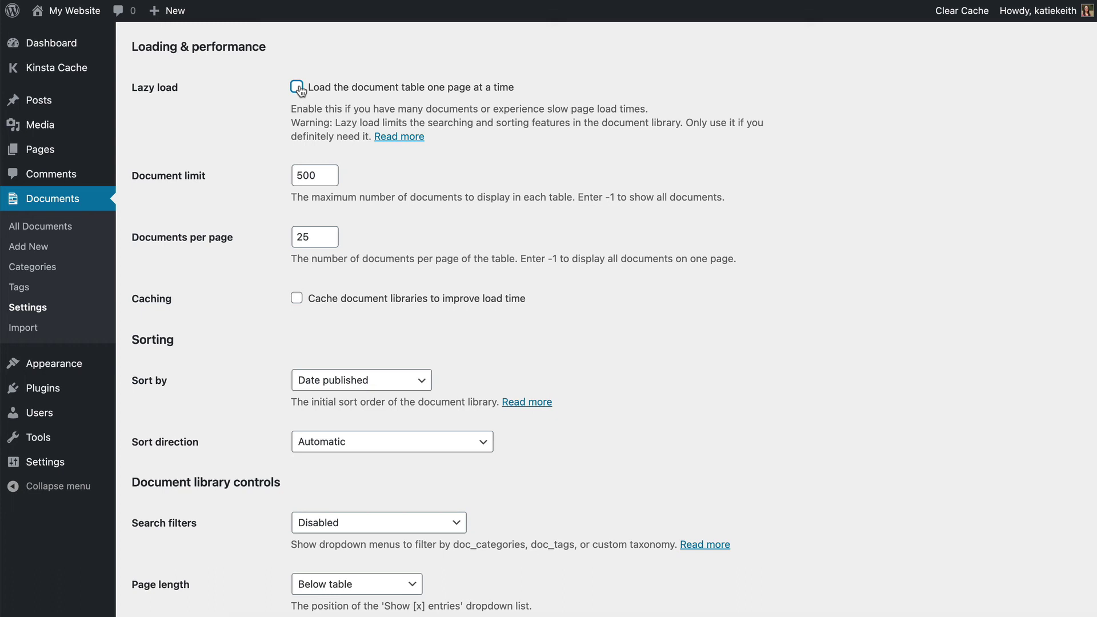
{"action": "left_click", "coordinate": [297, 87]}
{"action": "left_click", "coordinate": [296, 87]}
{"action": "scroll", "coordinate": [367, 189], "scroll_direction": "down", "scroll_amount": 5}
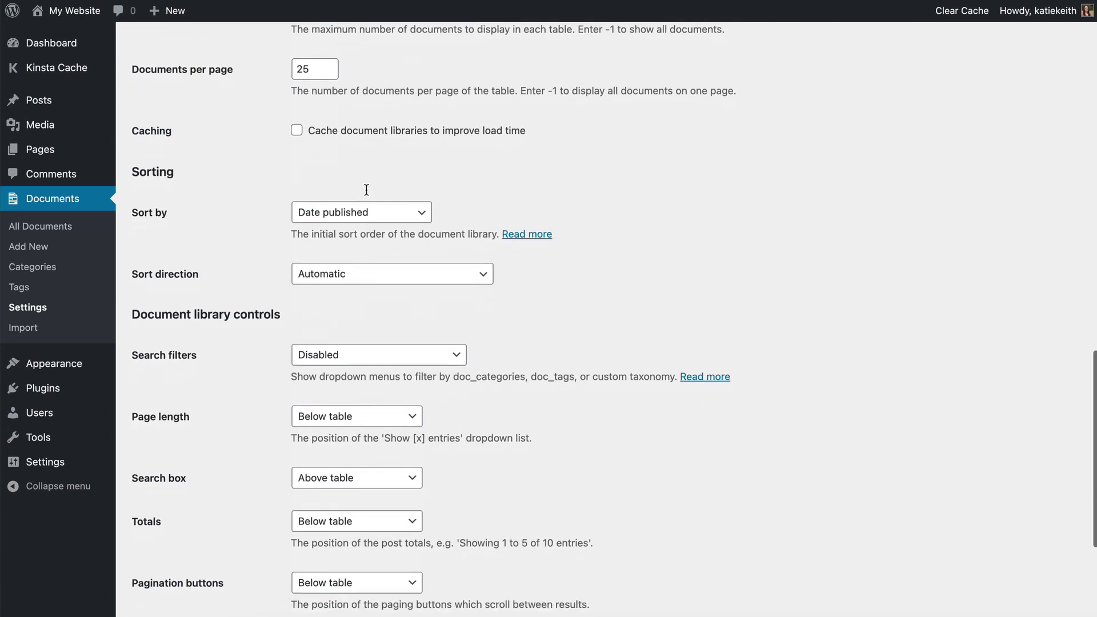
{"action": "scroll", "coordinate": [368, 196], "scroll_direction": "down", "scroll_amount": 3}
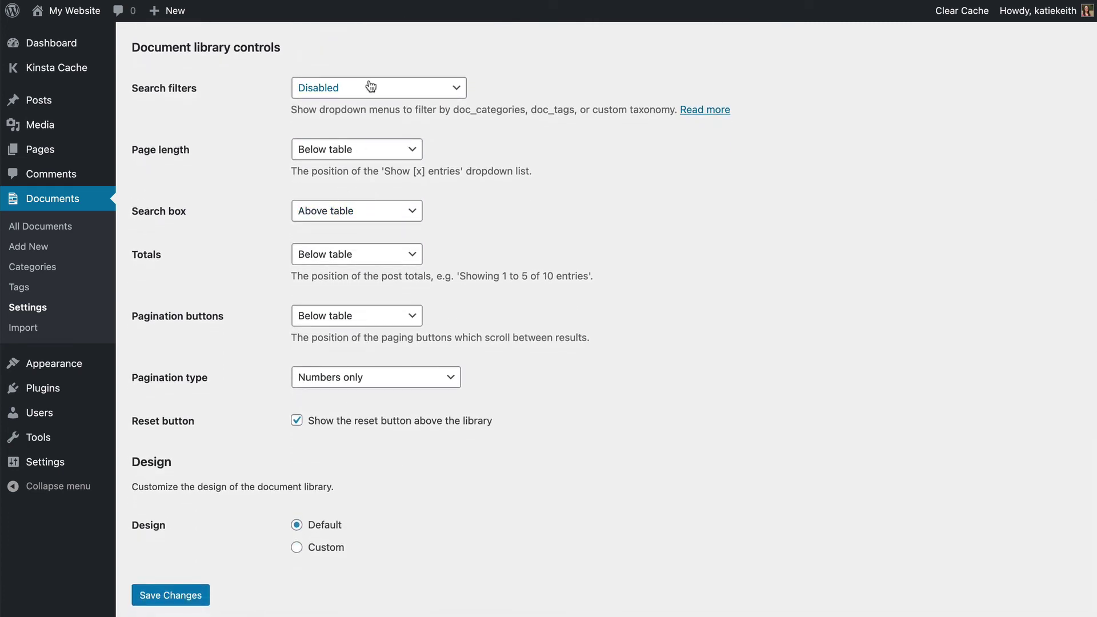
{"action": "left_click", "coordinate": [353, 91]}
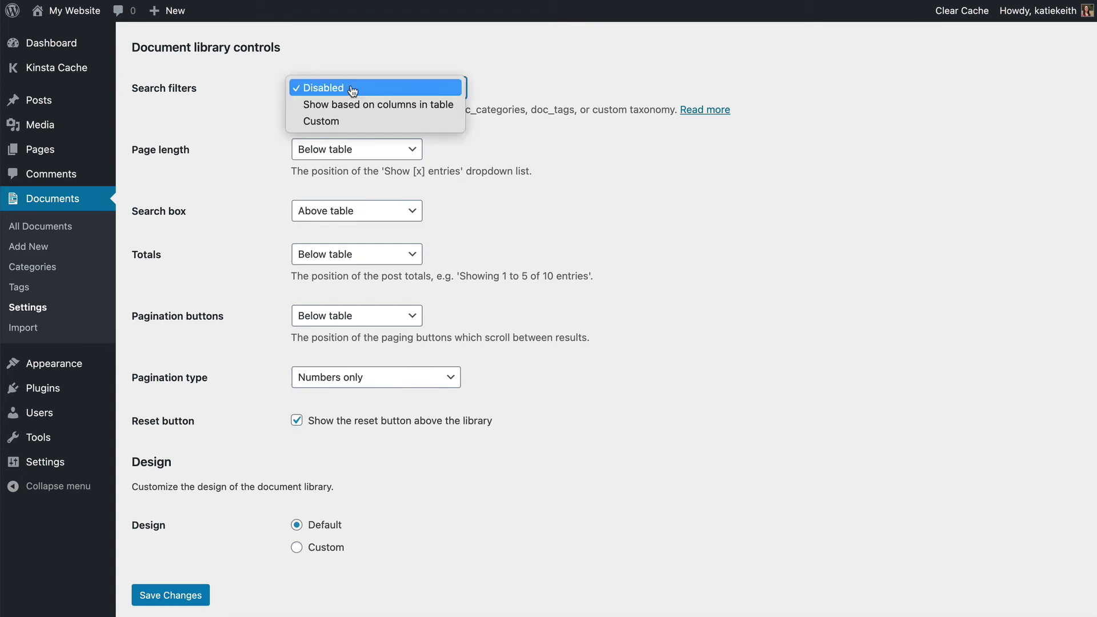
{"action": "left_click", "coordinate": [352, 89]}
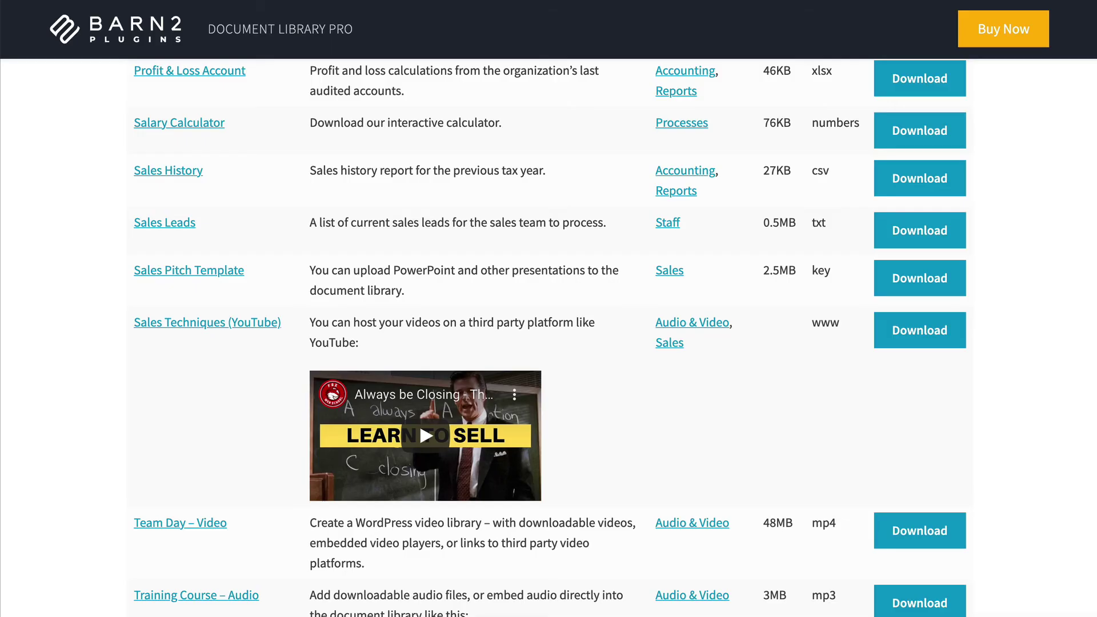
{"action": "scroll", "coordinate": [382, 157], "scroll_direction": "up", "scroll_amount": 9}
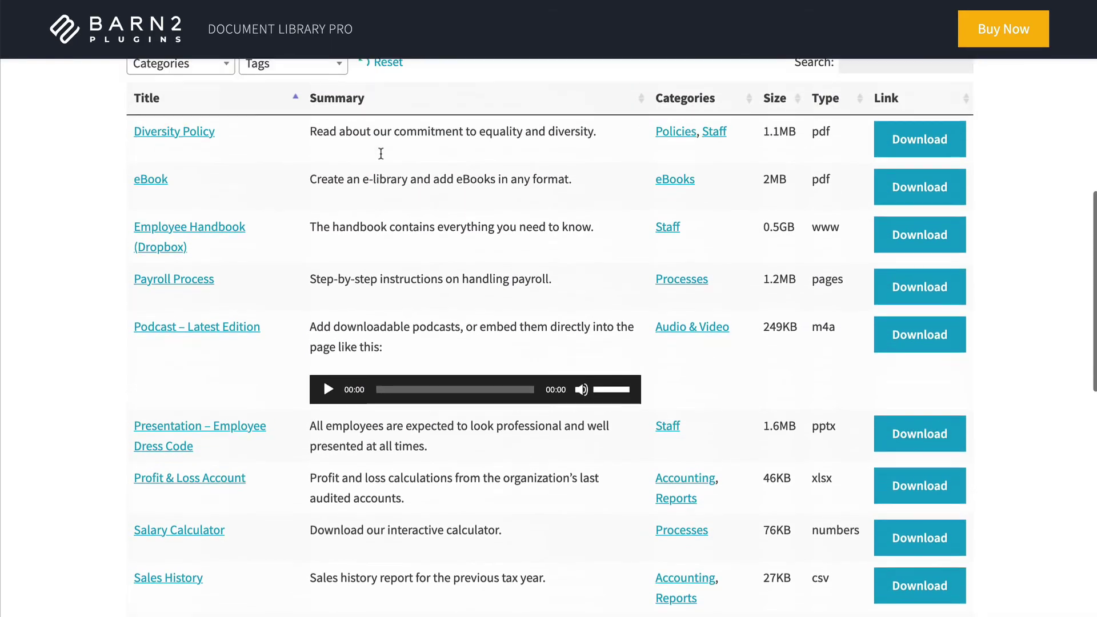
{"action": "left_click", "coordinate": [222, 148]}
{"action": "left_click", "coordinate": [223, 147]}
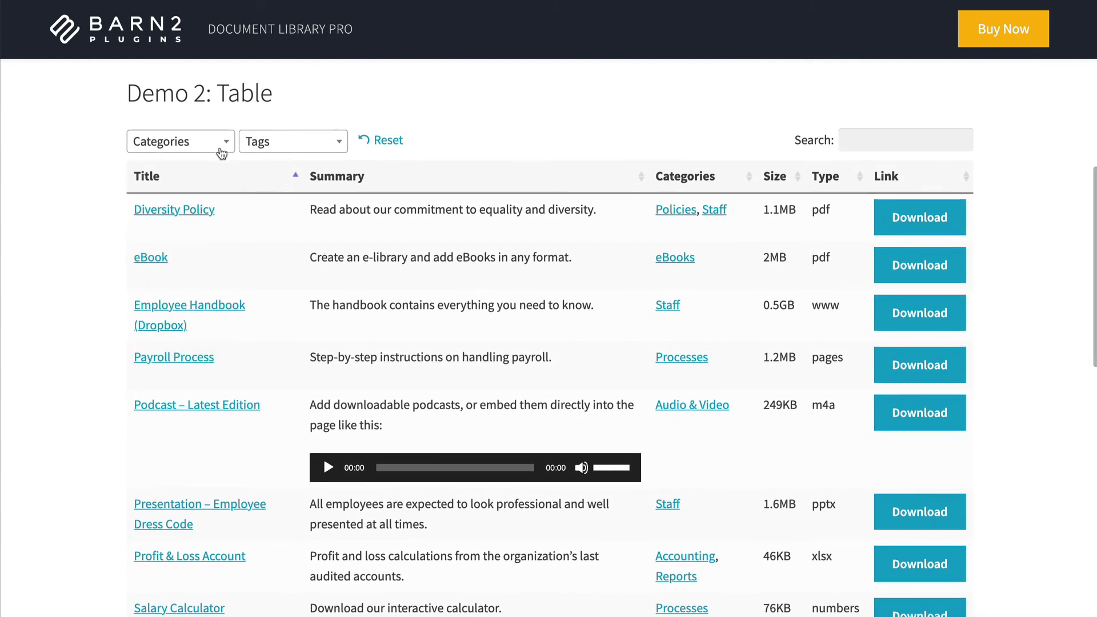
{"action": "left_click", "coordinate": [298, 143]}
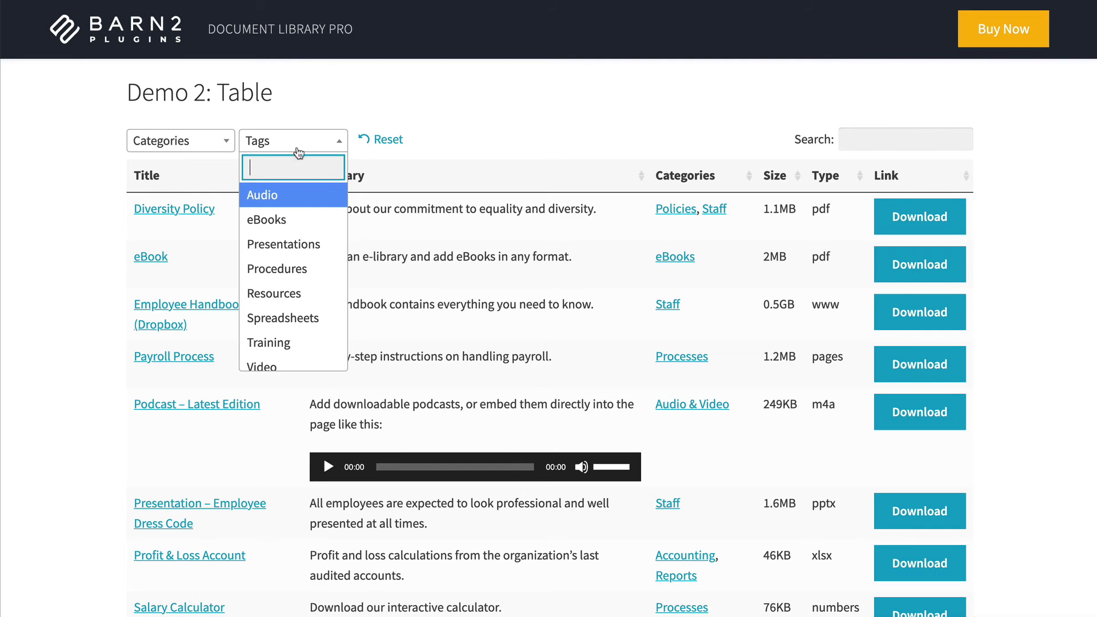
{"action": "scroll", "coordinate": [280, 217], "scroll_direction": "down", "scroll_amount": 1}
{"action": "left_click", "coordinate": [280, 311]}
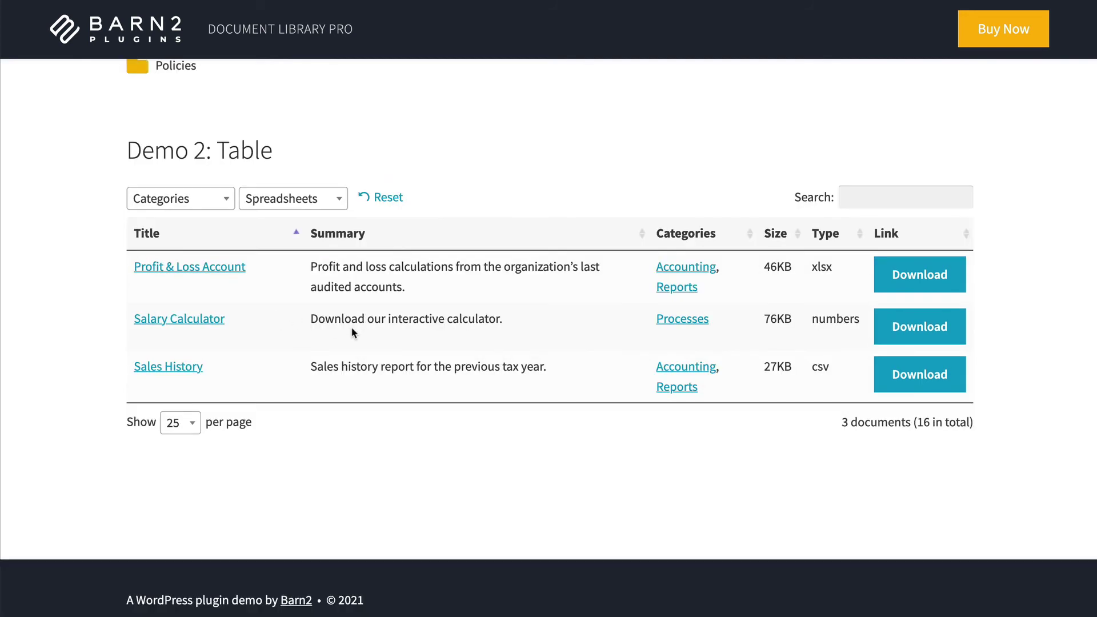
{"action": "left_click", "coordinate": [388, 200]}
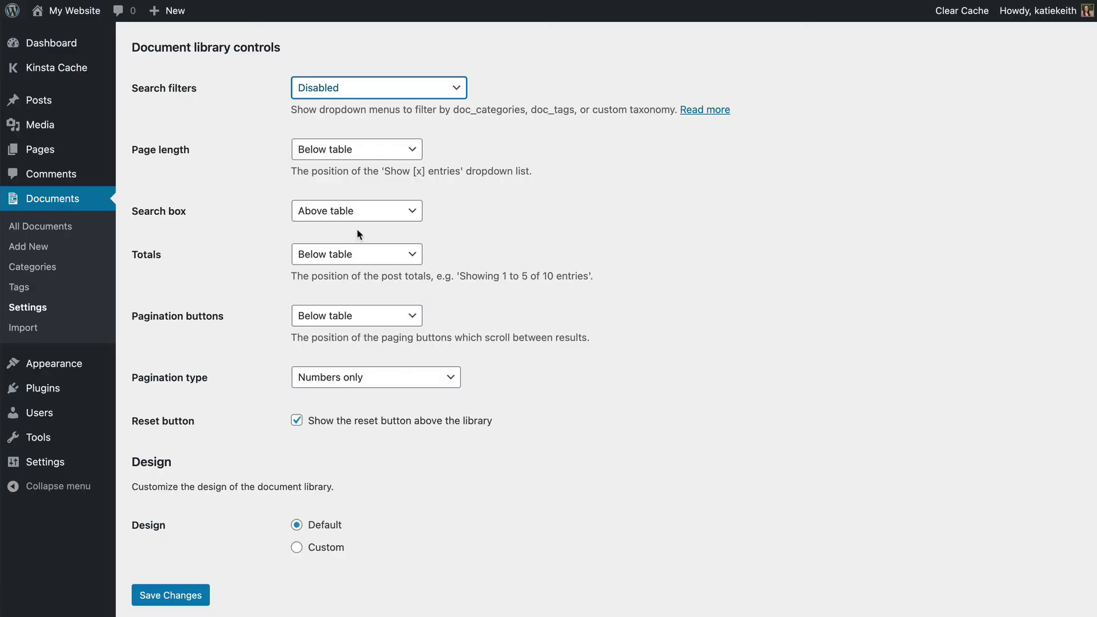
Step: Change the Search filters setting to Custom
{"action": "left_click", "coordinate": [354, 89]}
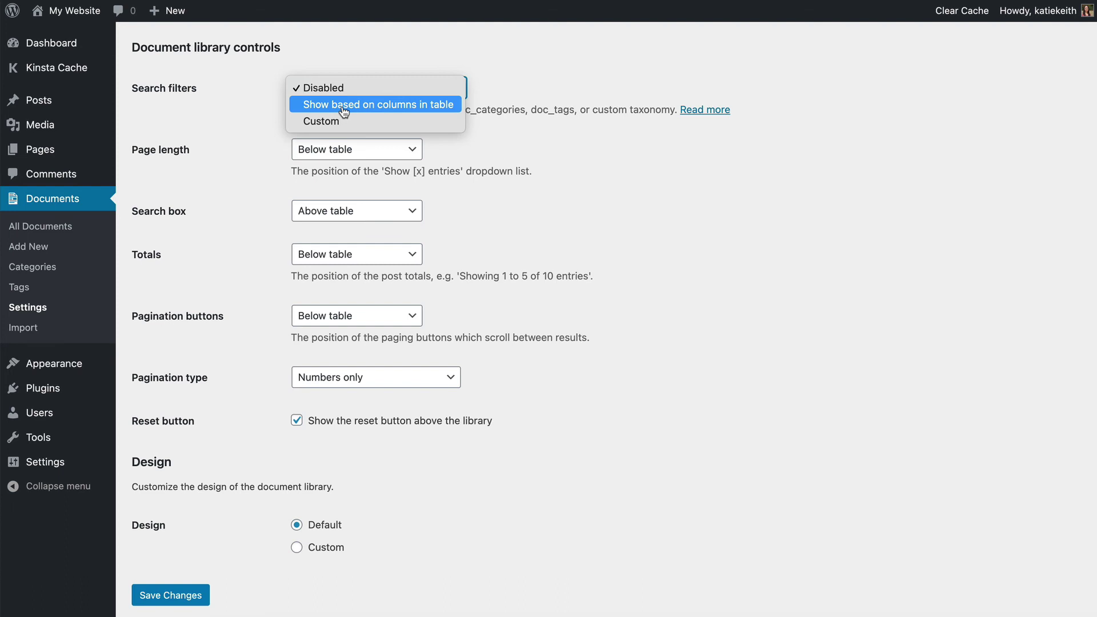
{"action": "left_click", "coordinate": [343, 109]}
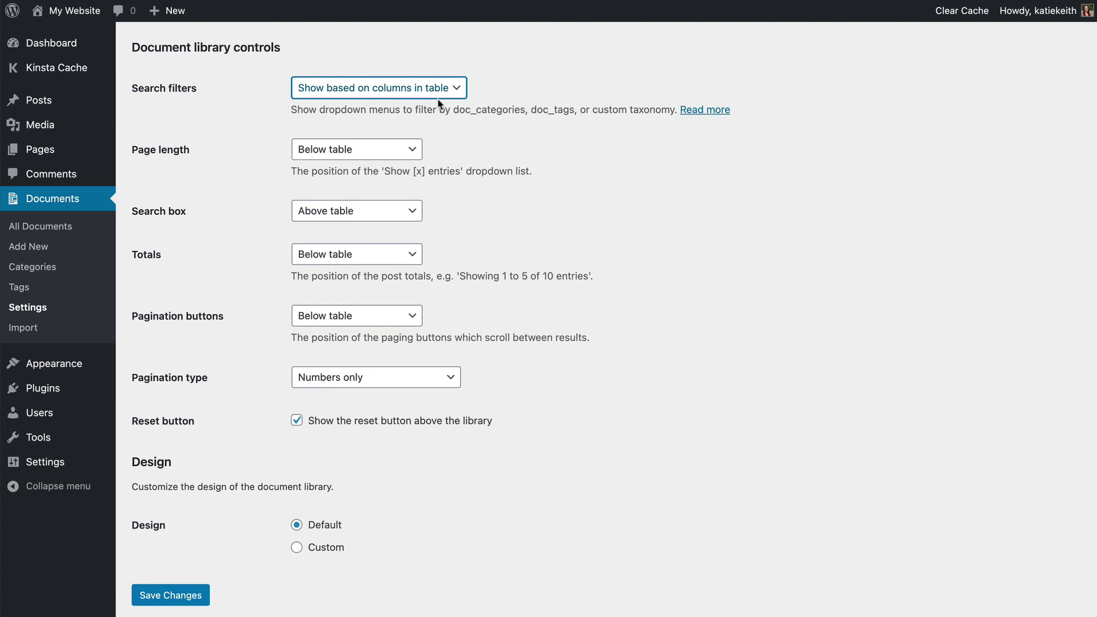
{"action": "left_click", "coordinate": [418, 92]}
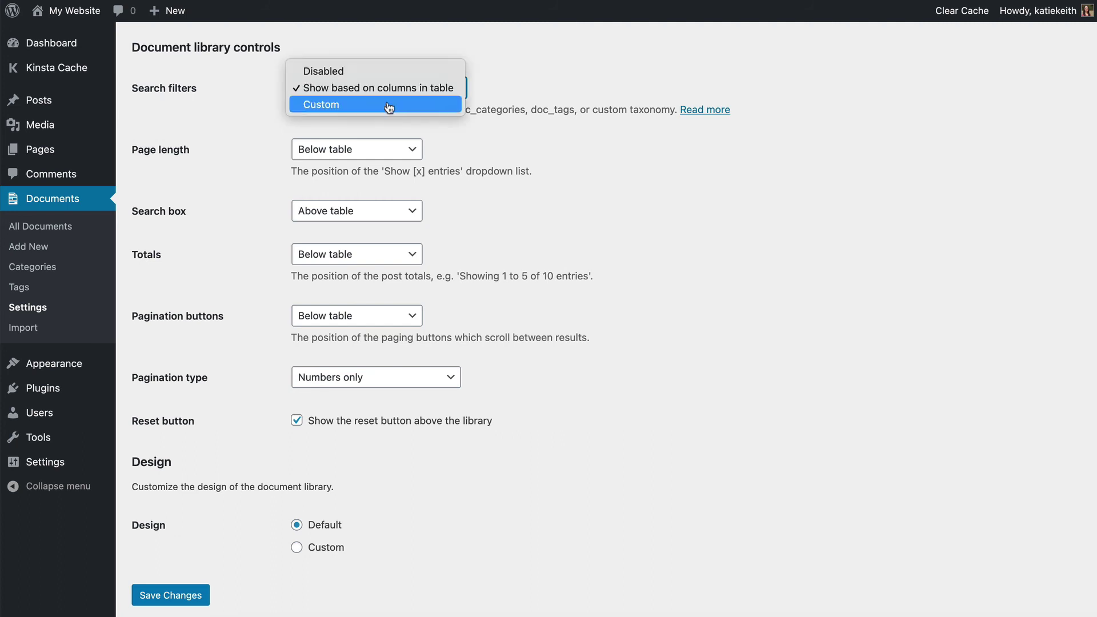
{"action": "left_click", "coordinate": [325, 105]}
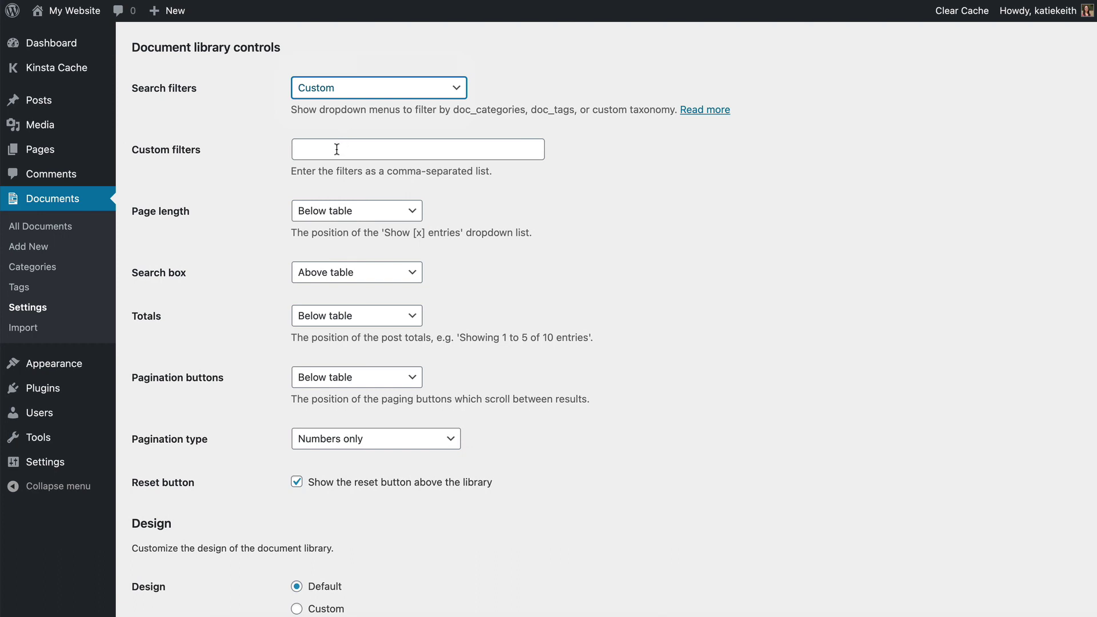
Step: Fill Custom filters with 'doc_categories,doc_tags' copied from the description, then return to the demo site
{"action": "left_click_drag", "start_coordinate": [453, 109], "coordinate": [526, 109]}
{"action": "key", "text": "ctrl+c"}
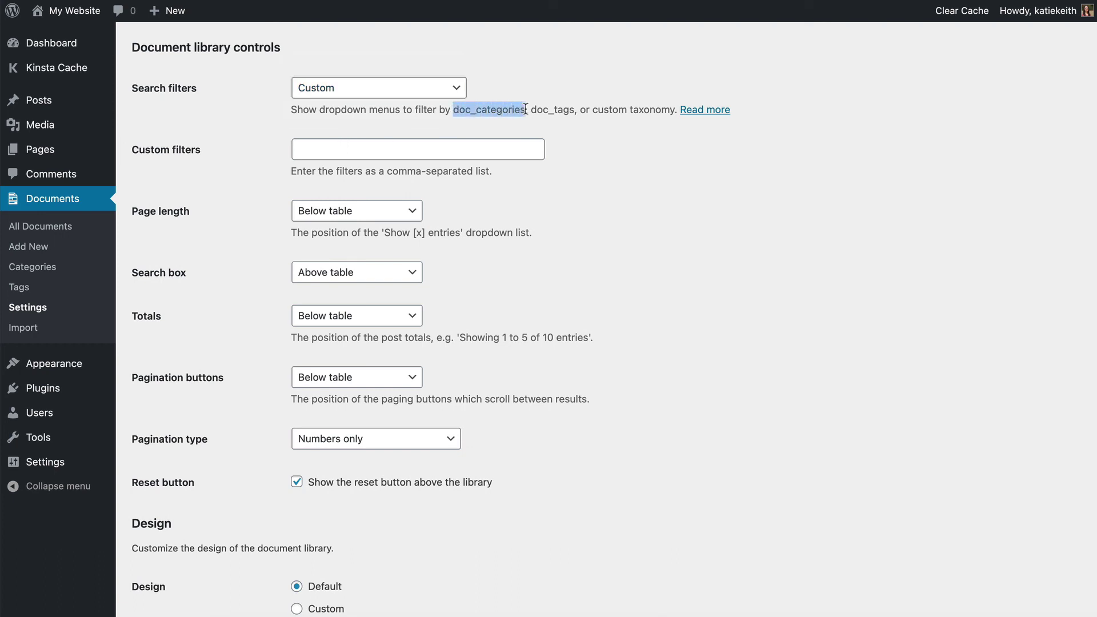
{"action": "left_click", "coordinate": [435, 149]}
{"action": "key", "text": "ctrl+v"}
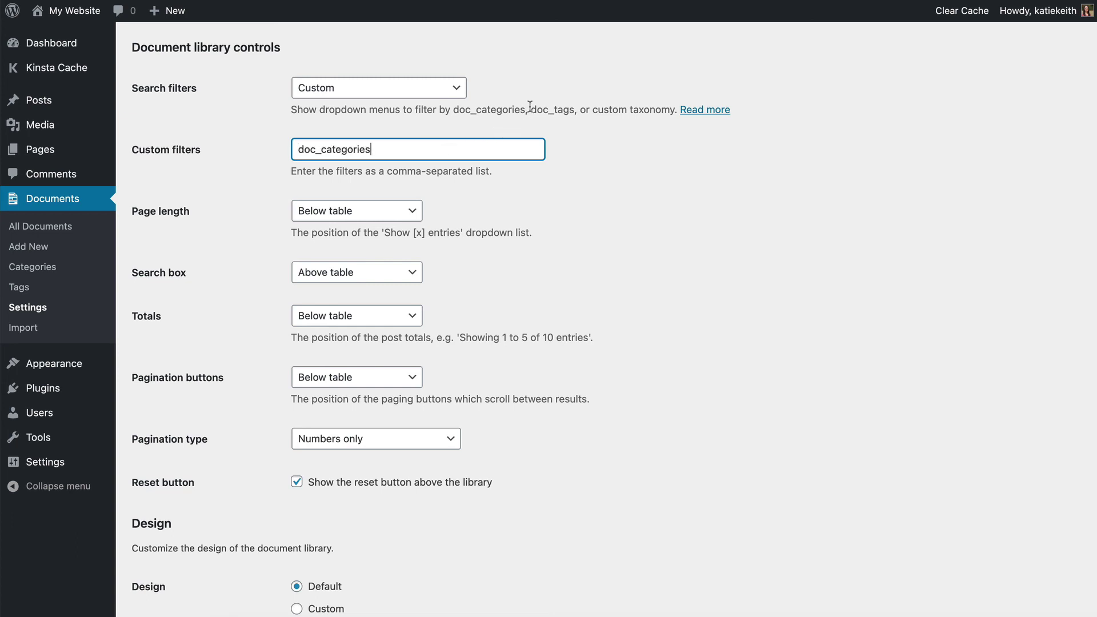
{"action": "left_click_drag", "start_coordinate": [530, 110], "coordinate": [568, 110]}
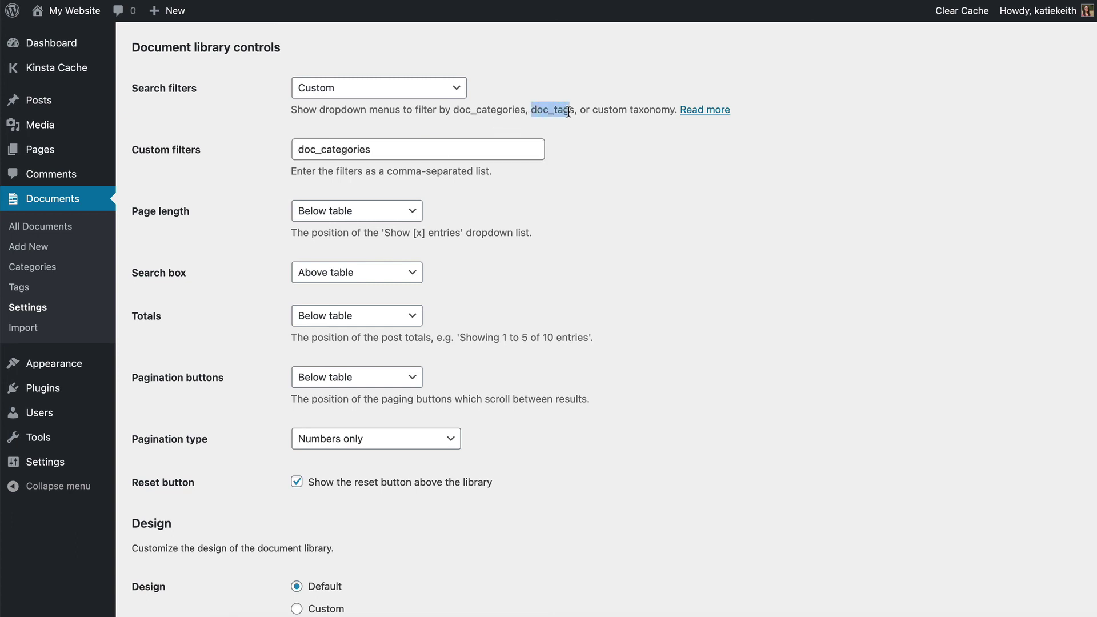
{"action": "left_click", "coordinate": [454, 151]}
{"action": "type", "text": ","}
{"action": "type", "text": "doc_tags"}
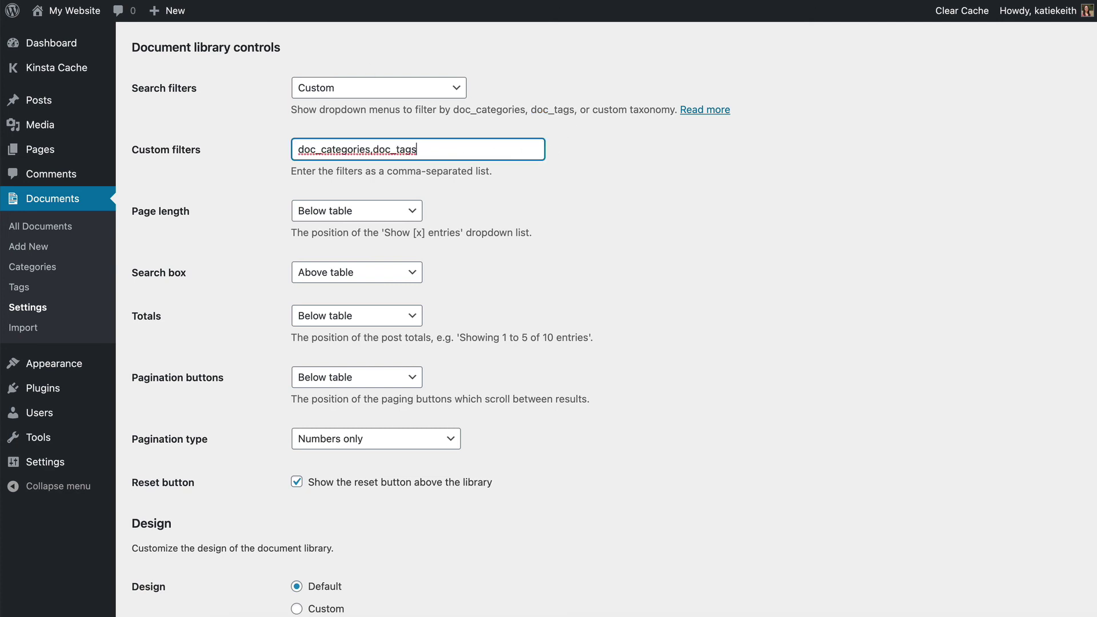
{"action": "key", "text": "ctrl+Tab"}
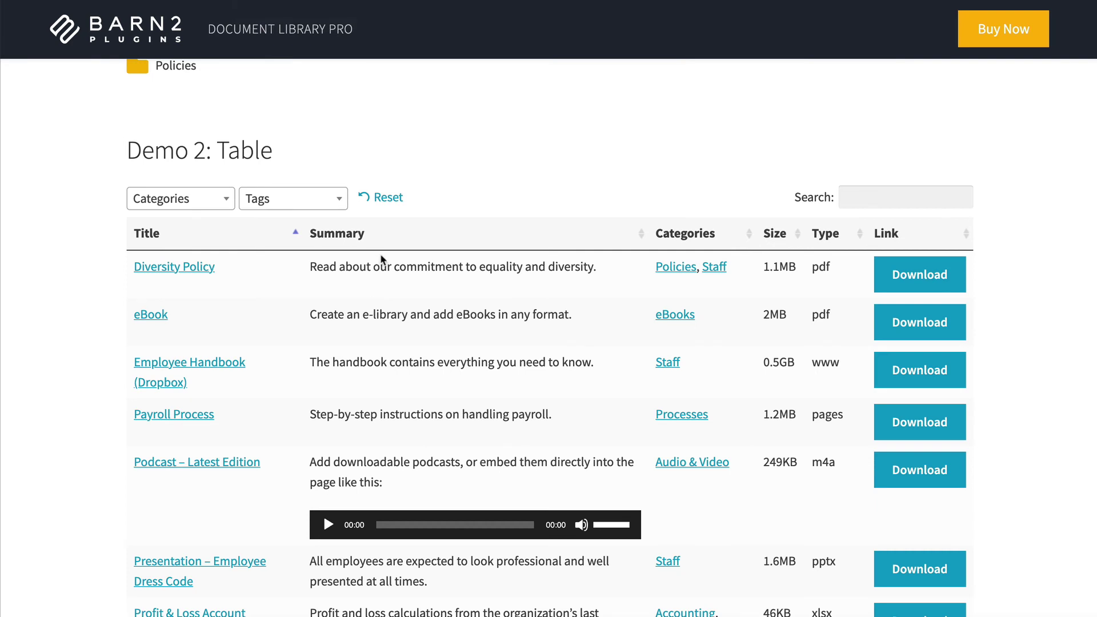
Step: Scroll to Demo 1: Folders and open Accounting > Processes to show its documents
{"action": "scroll", "coordinate": [314, 240], "scroll_direction": "down", "scroll_amount": 1}
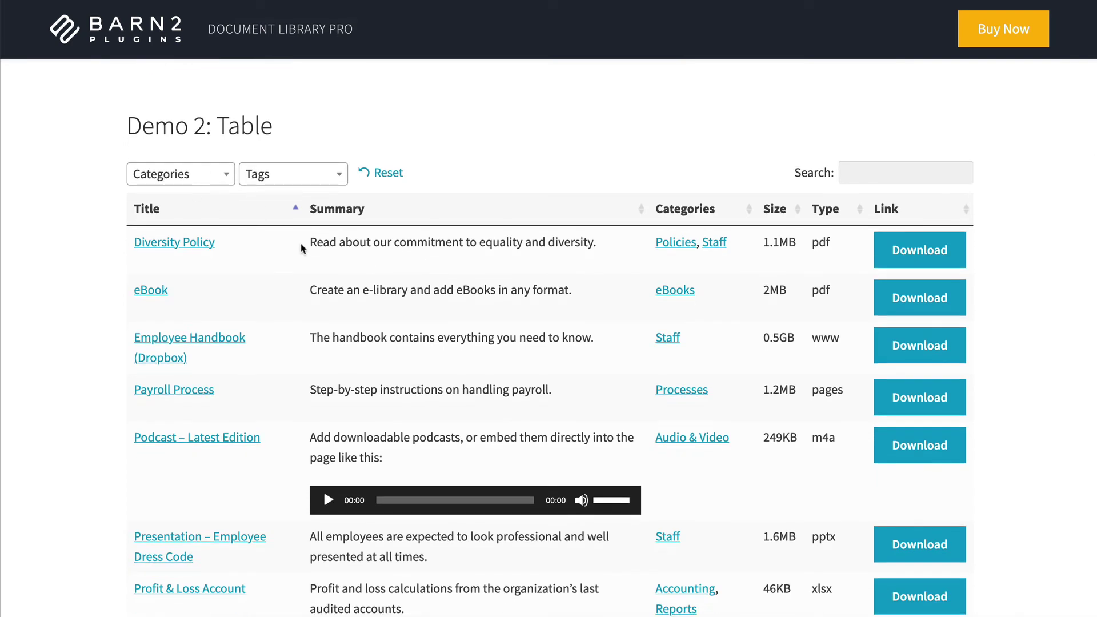
{"action": "scroll", "coordinate": [303, 245], "scroll_direction": "up", "scroll_amount": 5}
{"action": "left_click", "coordinate": [180, 218]}
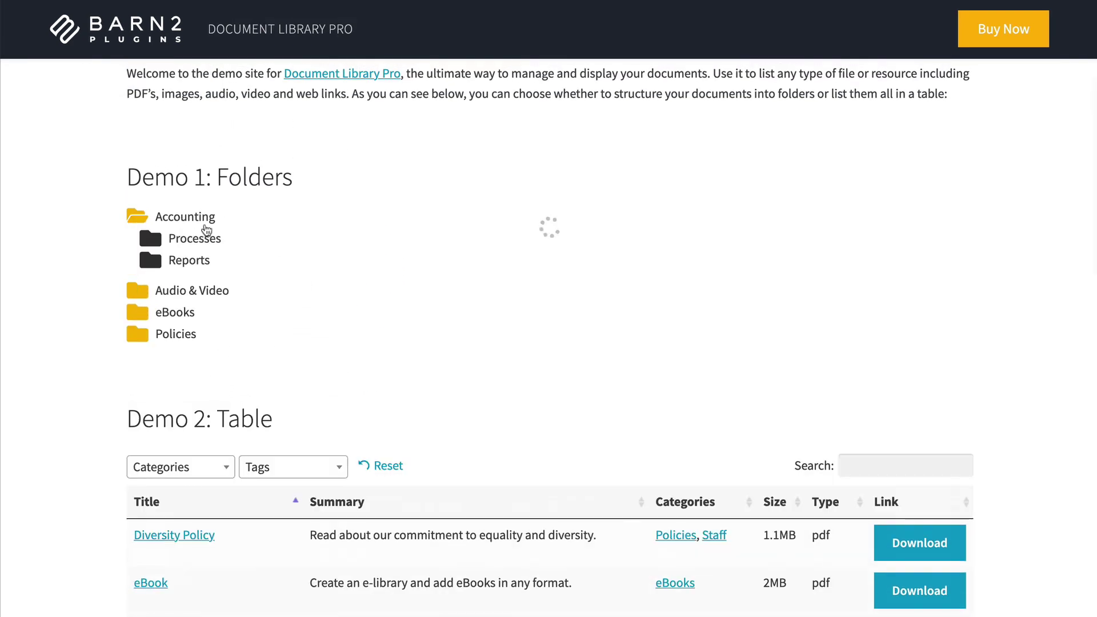
{"action": "left_click", "coordinate": [185, 240]}
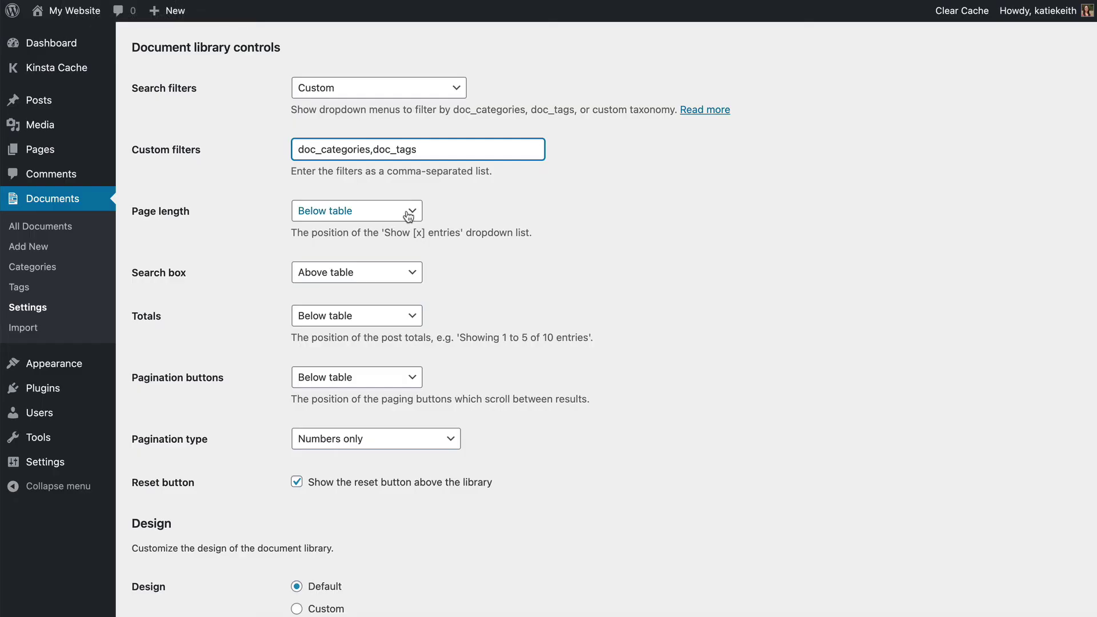
{"action": "left_click_drag", "start_coordinate": [372, 149], "coordinate": [282, 150]}
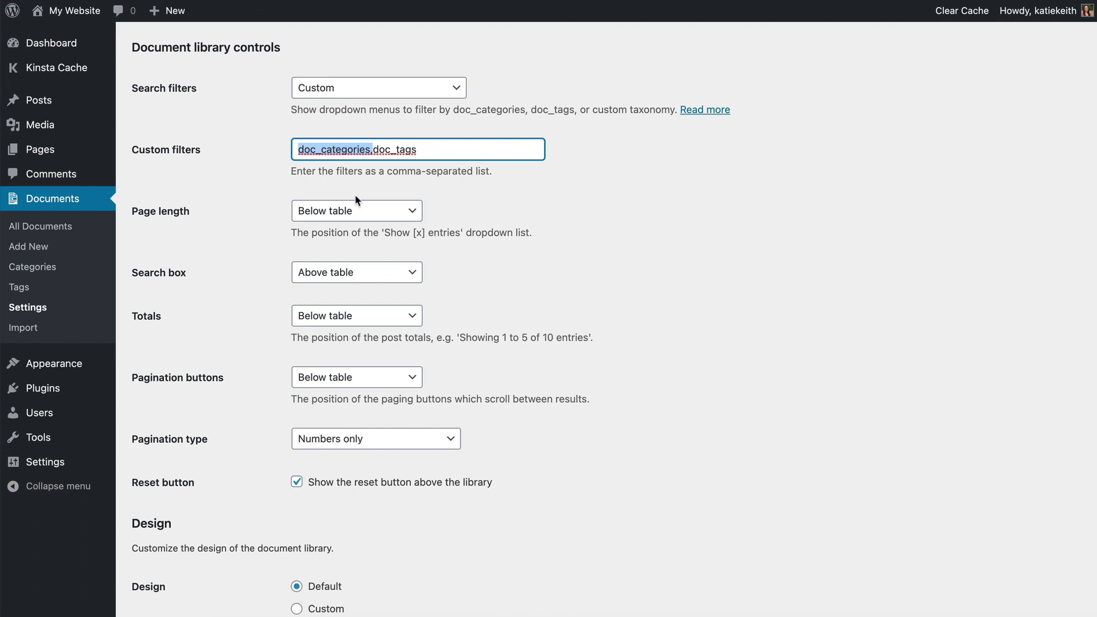
{"action": "scroll", "coordinate": [352, 236], "scroll_direction": "down", "scroll_amount": 2}
{"action": "scroll", "coordinate": [351, 236], "scroll_direction": "down", "scroll_amount": 3}
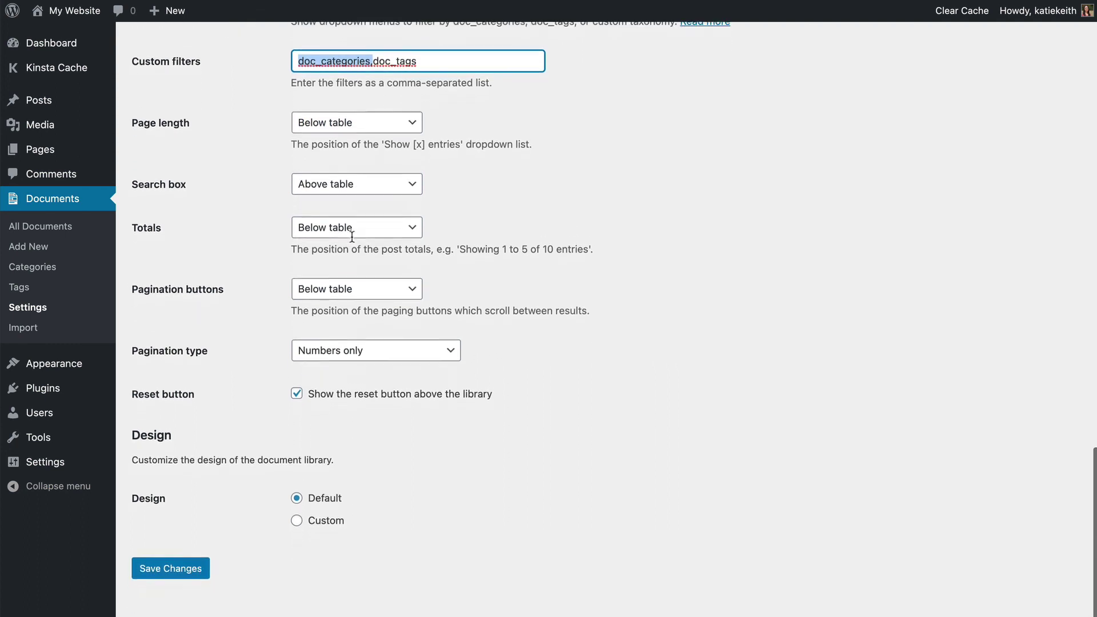
{"action": "left_click", "coordinate": [340, 184]}
{"action": "left_click", "coordinate": [336, 189]}
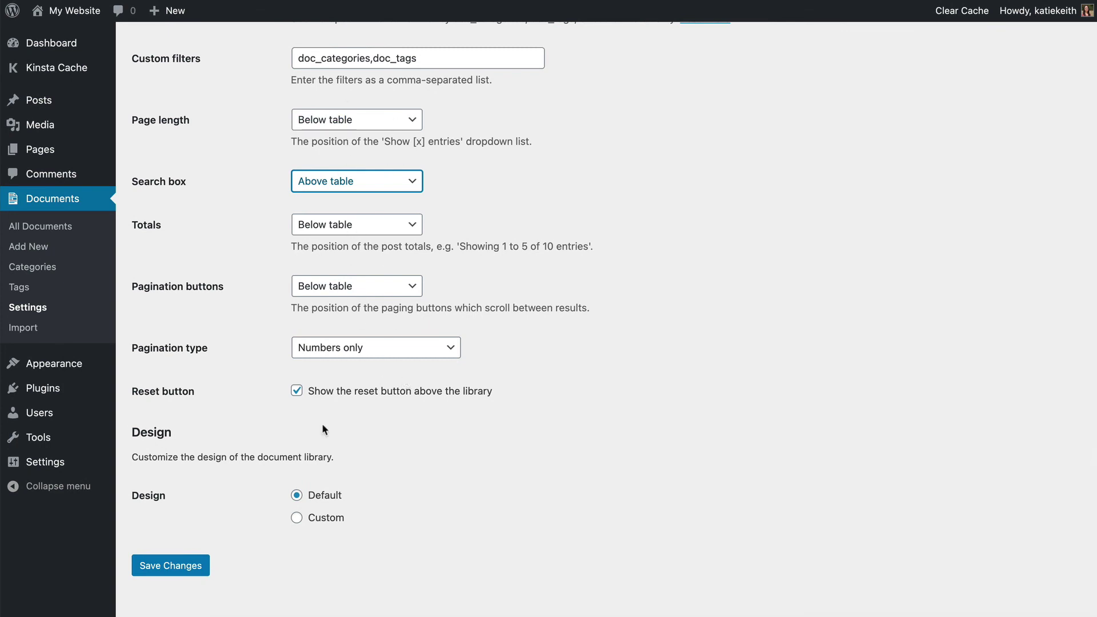
Step: Select the Custom design and briefly open, then close, the External border colour picker
{"action": "left_click", "coordinate": [296, 518]}
{"action": "scroll", "coordinate": [380, 508], "scroll_direction": "down", "scroll_amount": 2}
{"action": "scroll", "coordinate": [382, 503], "scroll_direction": "down", "scroll_amount": 5}
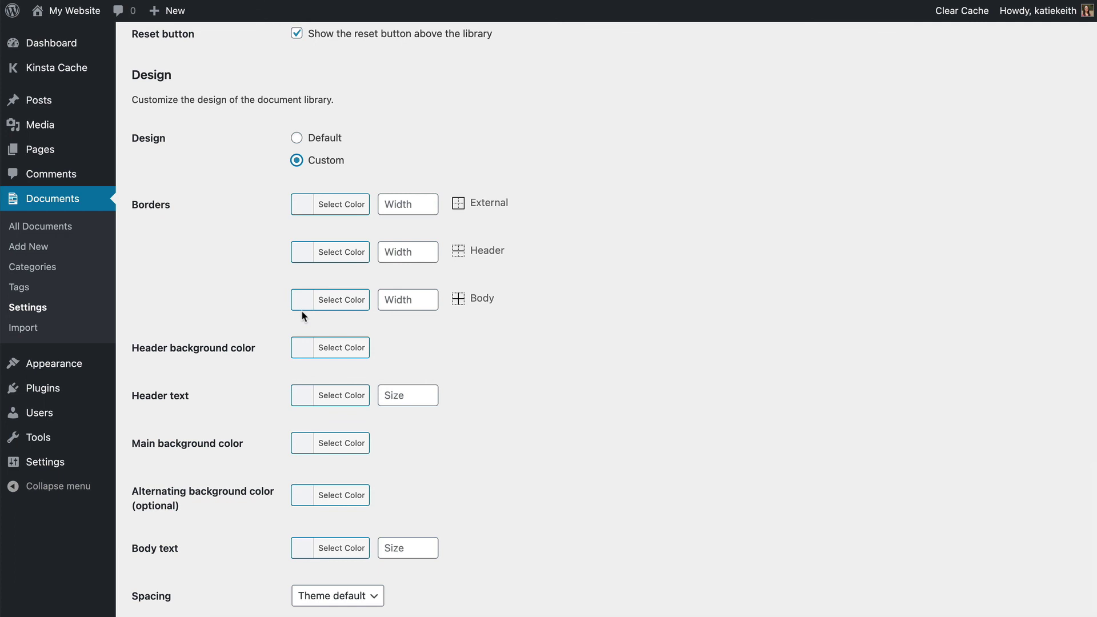
{"action": "left_click", "coordinate": [355, 210]}
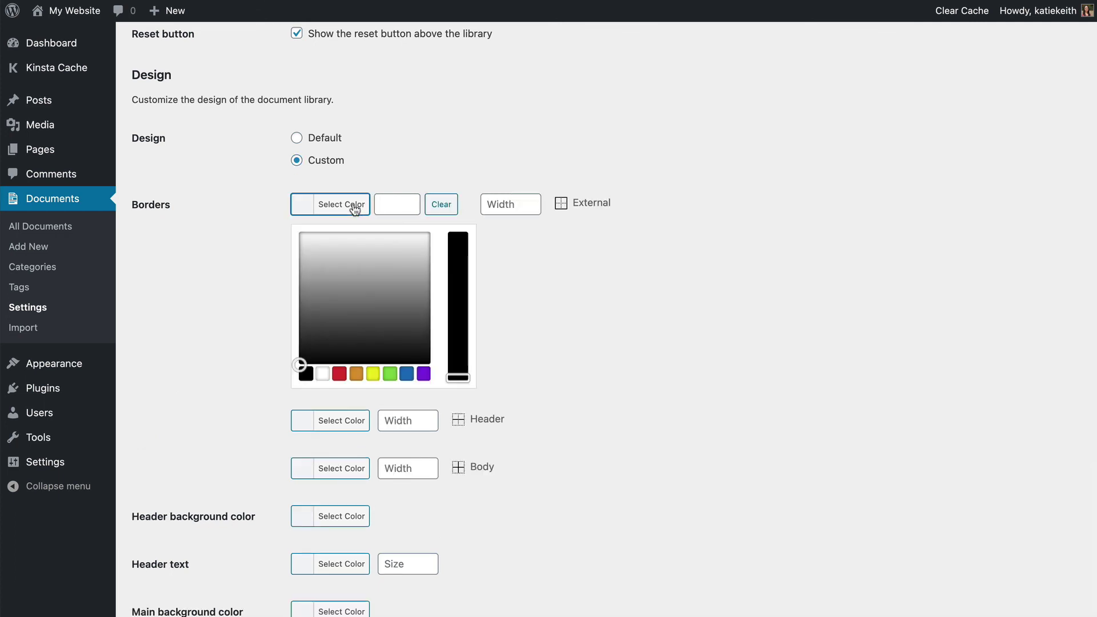
{"action": "left_click", "coordinate": [354, 210]}
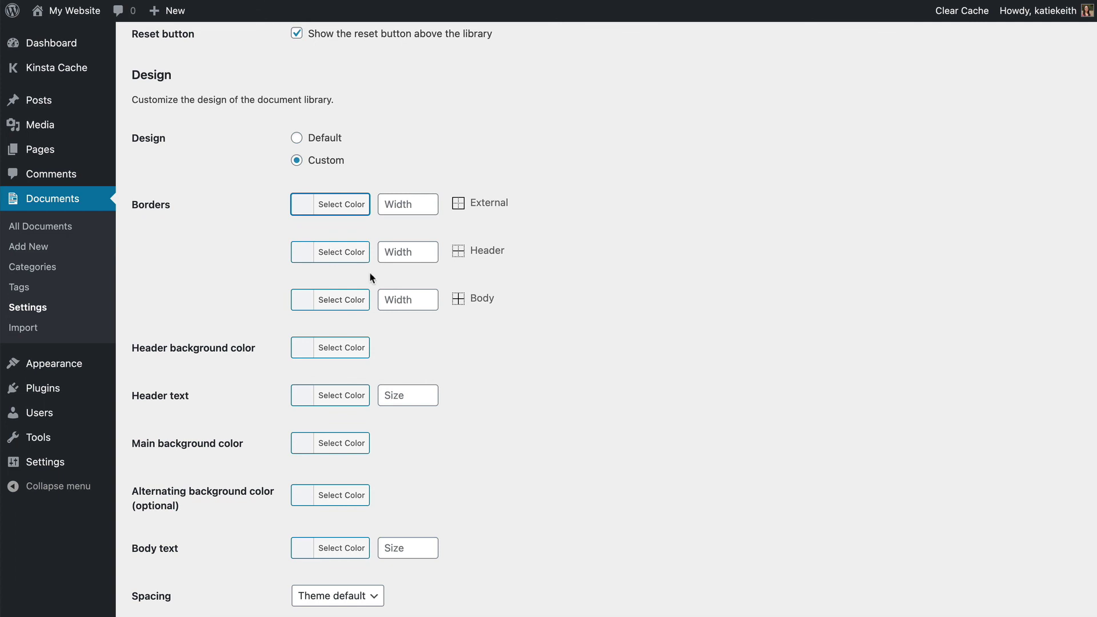
{"action": "scroll", "coordinate": [369, 272], "scroll_direction": "down", "scroll_amount": 1}
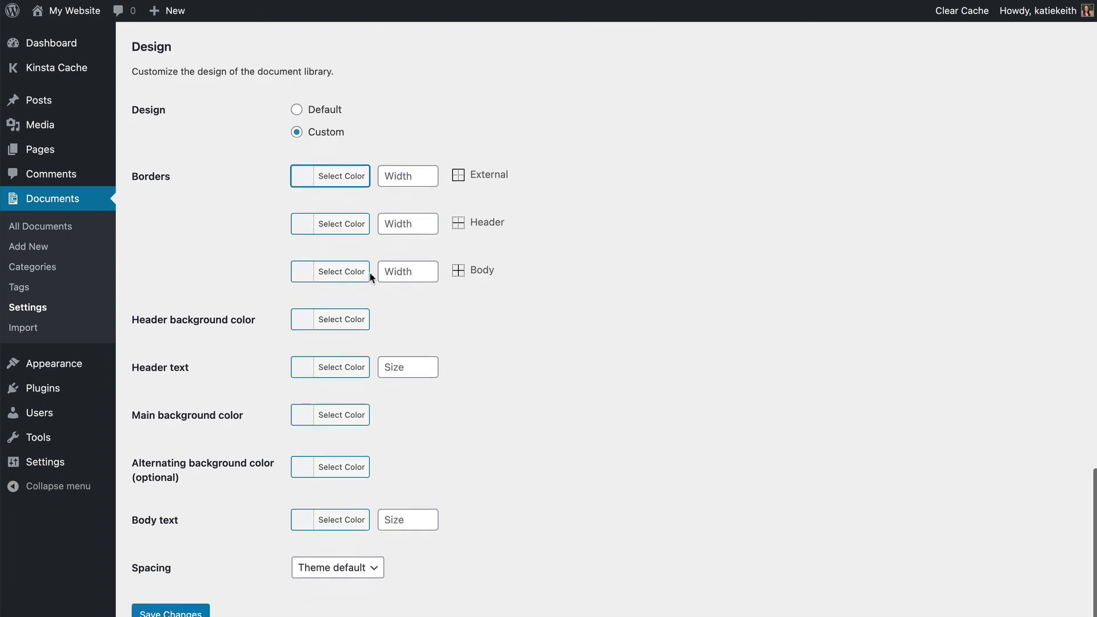
Step: Pick the Default design option and save the changes
{"action": "left_click", "coordinate": [295, 103]}
{"action": "left_click", "coordinate": [177, 567]}
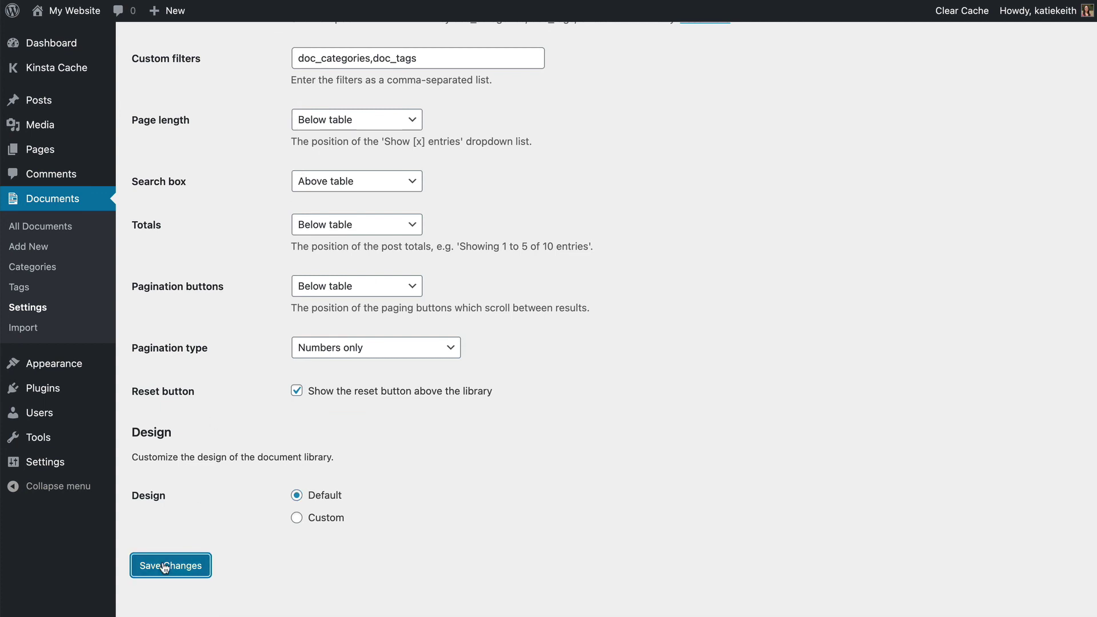